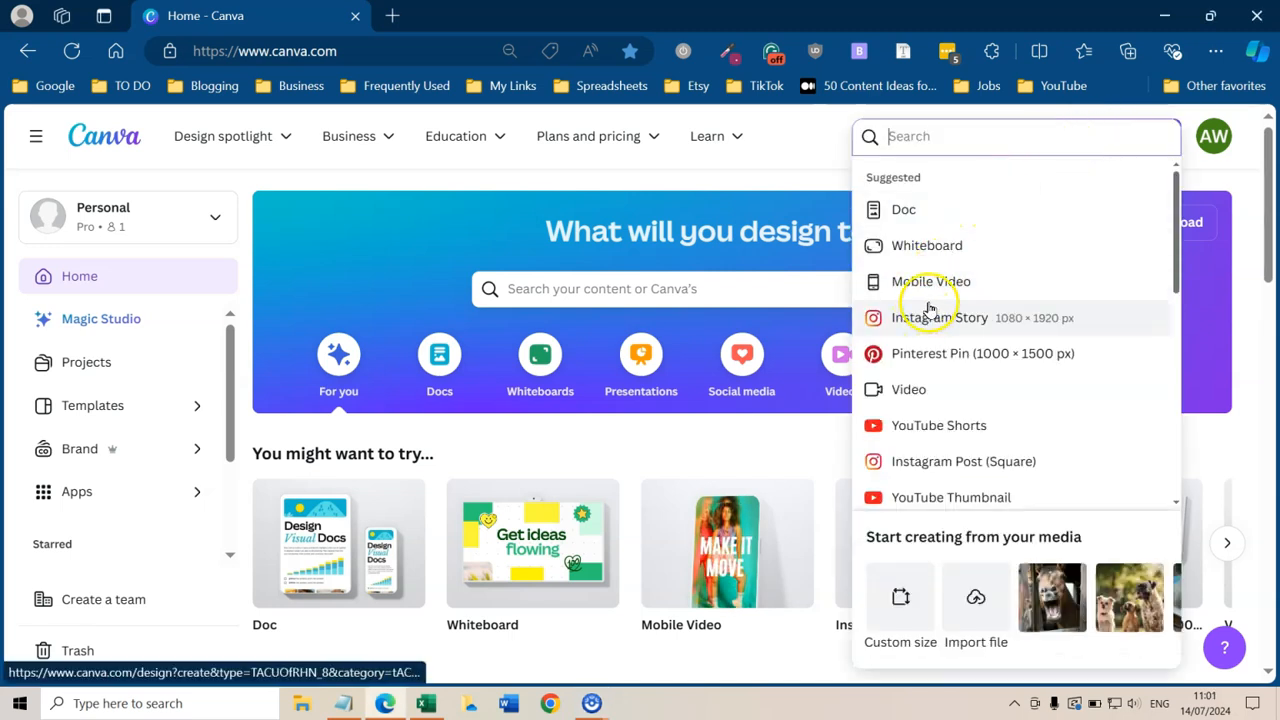
- Create a blank square Instagram Post design from the suggested design types
scroll(931, 278, "down", 2)
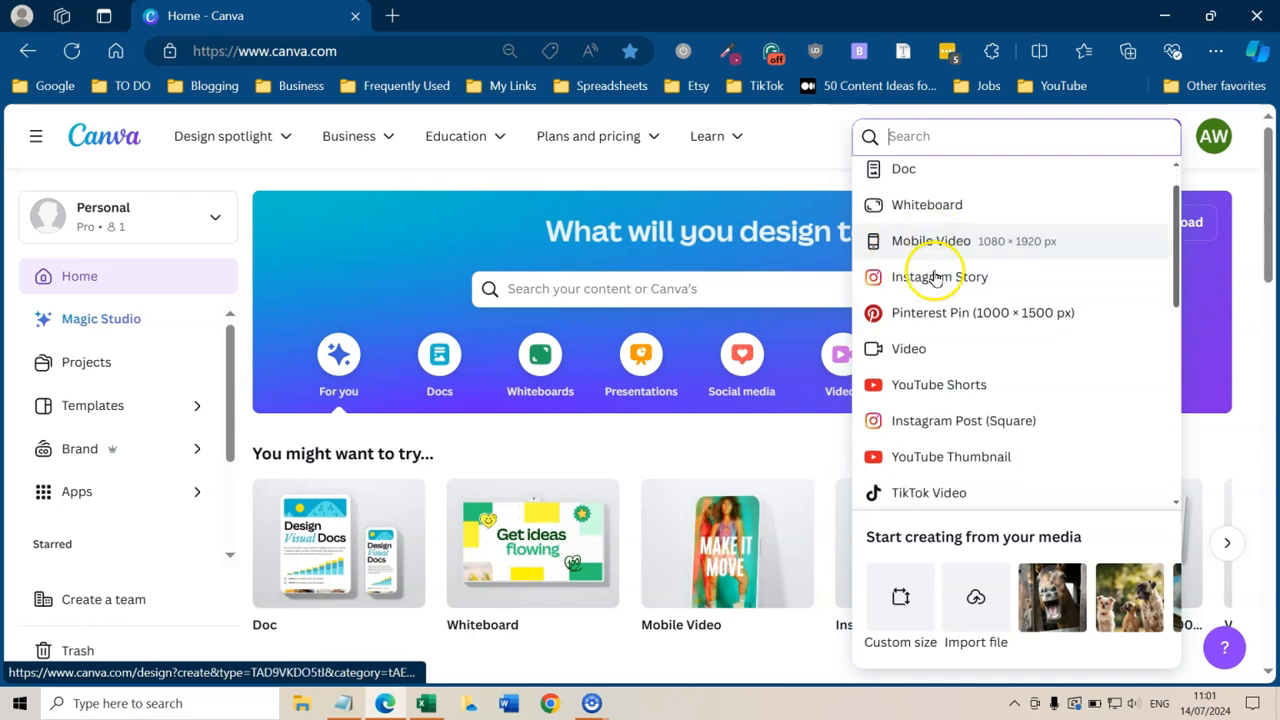
left_click(932, 362)
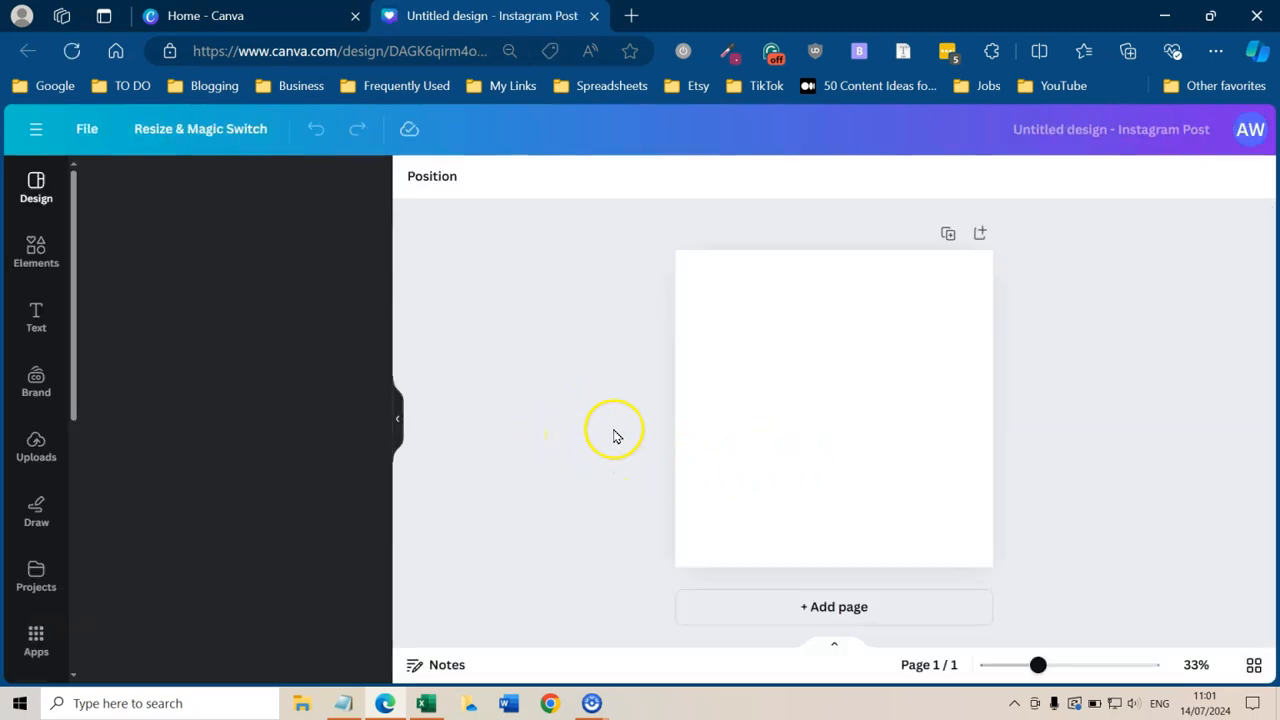
- Search the elements library for "cute dog" and restrict the results to photos
left_click(38, 252)
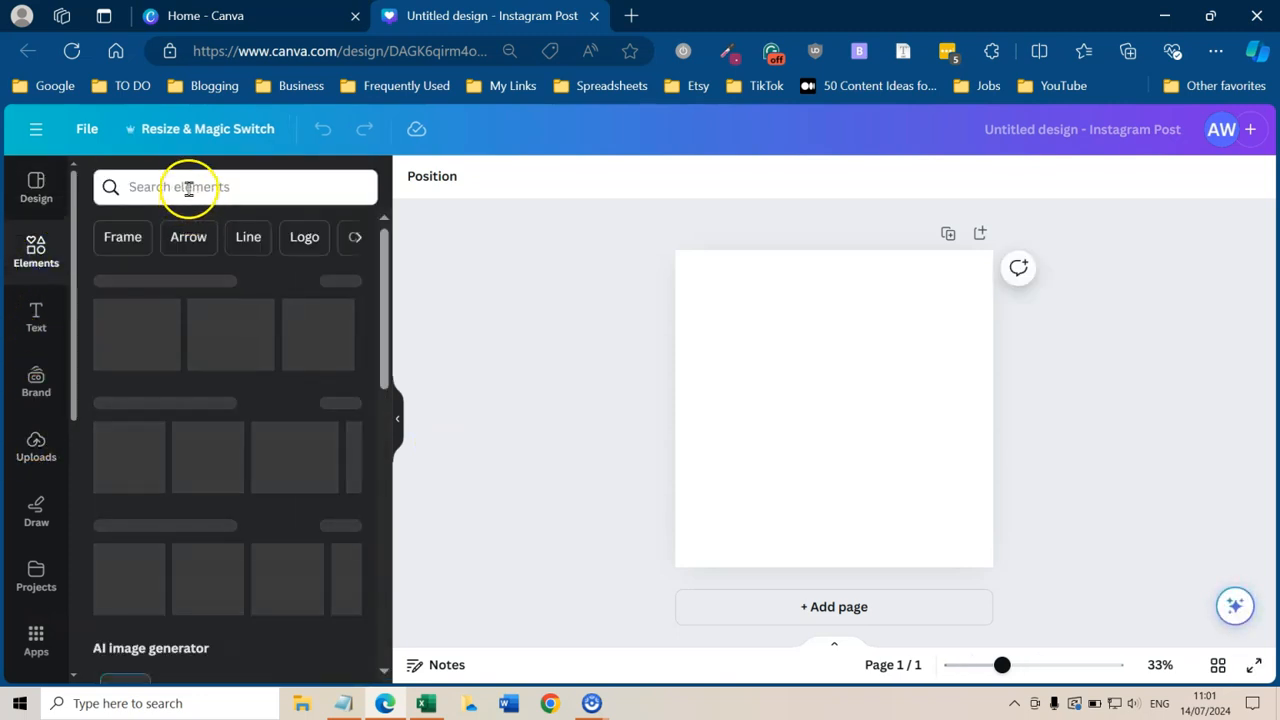
left_click(185, 187)
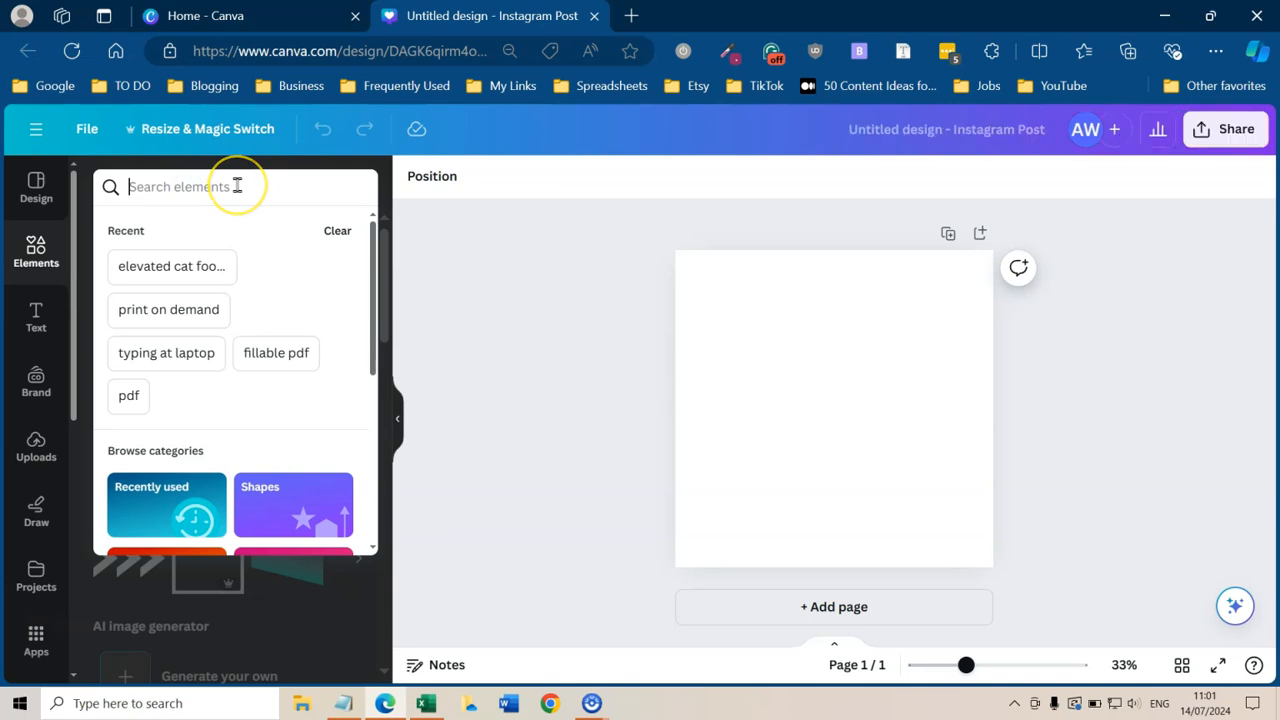
type("cute dog")
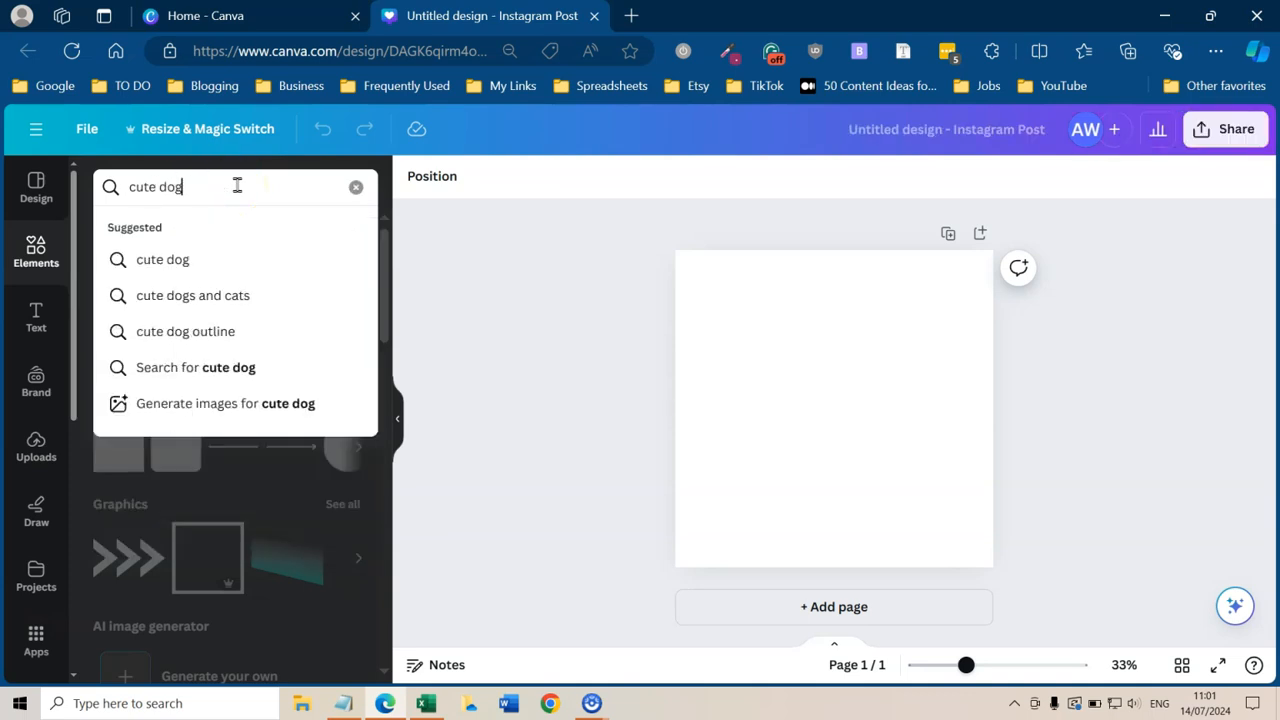
key("Return")
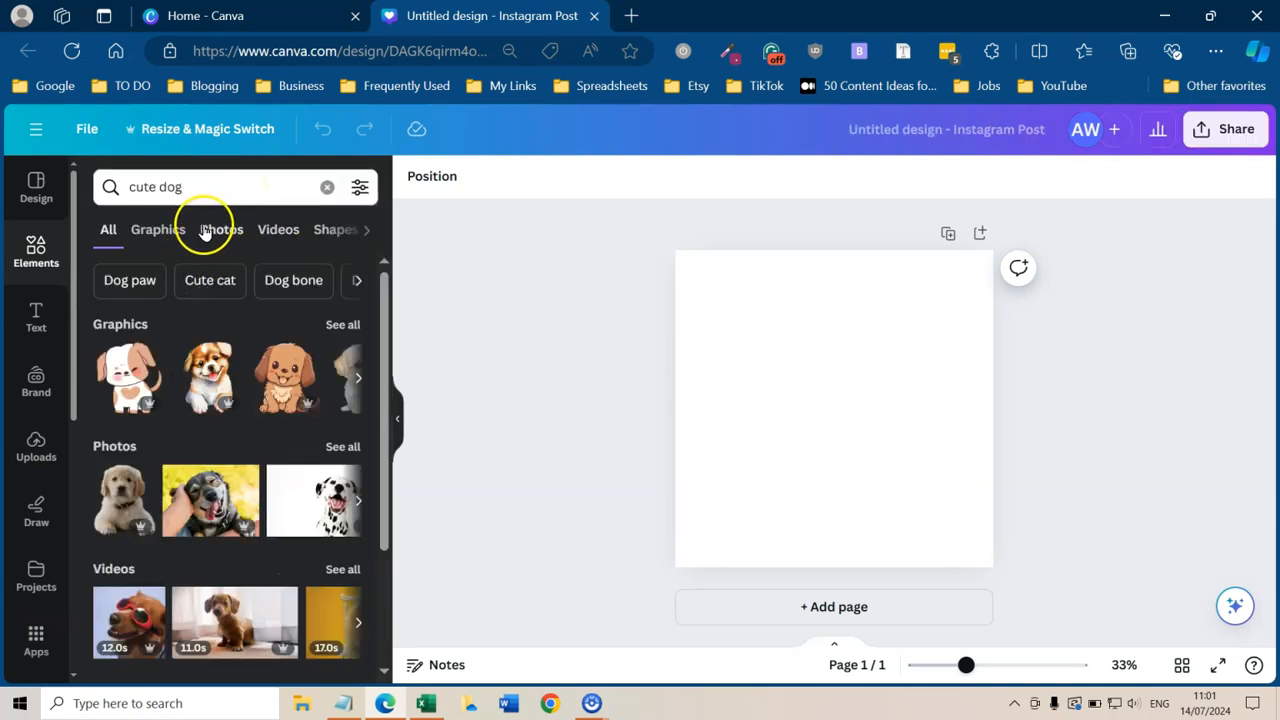
left_click(215, 229)
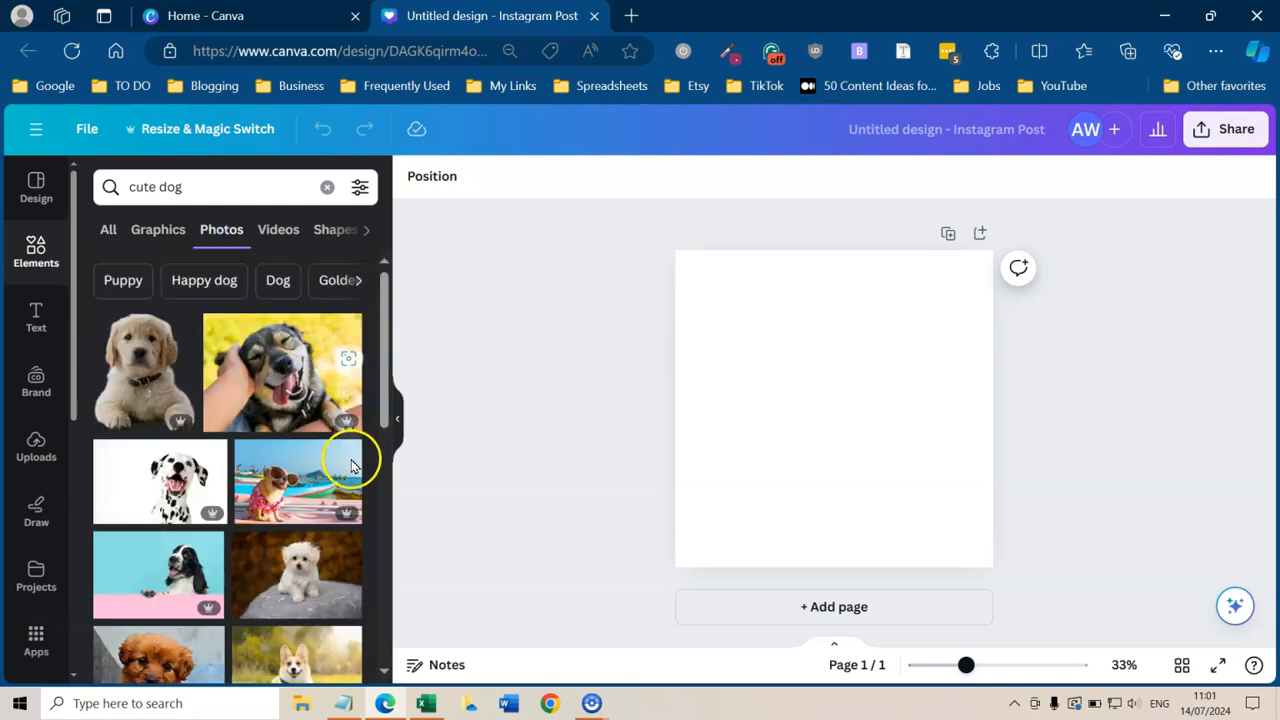
- Place the photo of the dog in sunglasses on the beach so that it fills the page
scroll(265, 455, "down", 2)
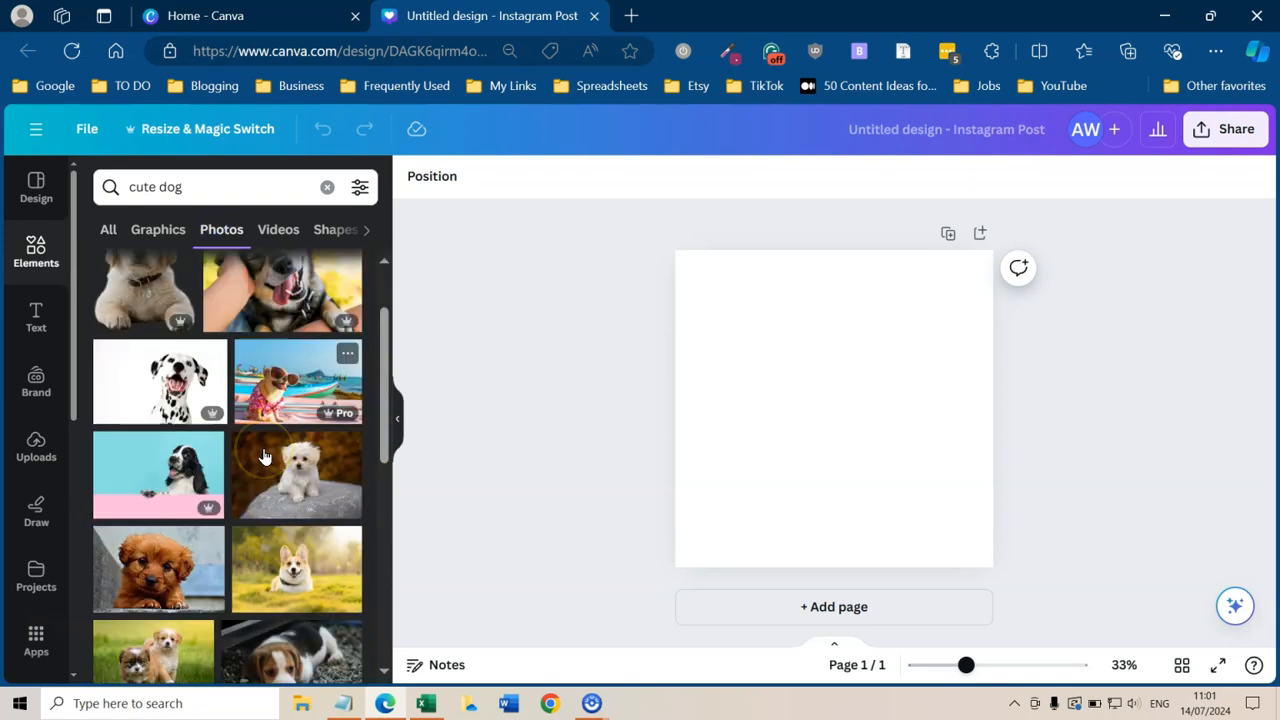
scroll(272, 452, "up", 1)
left_click_drag(295, 385, 688, 441)
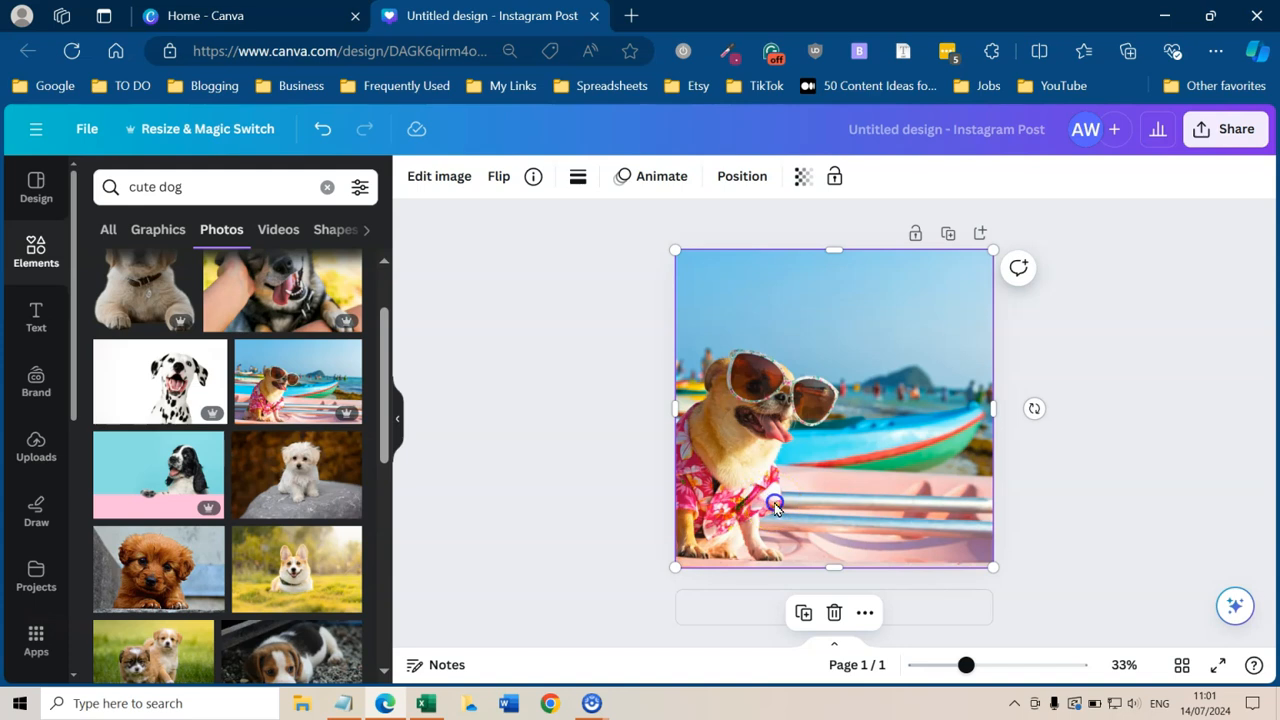
- Shift the dog photo within its crop frame so the dog sits further right while the image still fills the page
left_click_drag(750, 508, 812, 511)
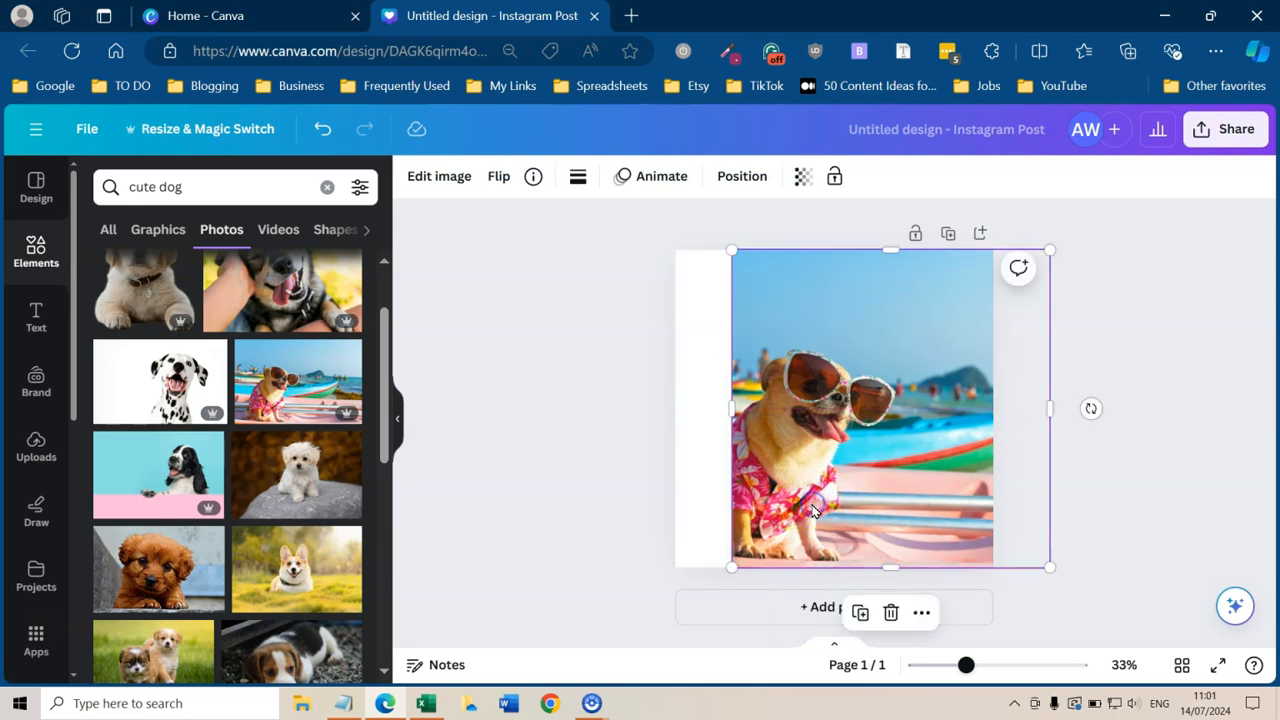
left_click(321, 129)
double_click(712, 417)
left_click_drag(711, 417, 757, 417)
left_click(535, 407)
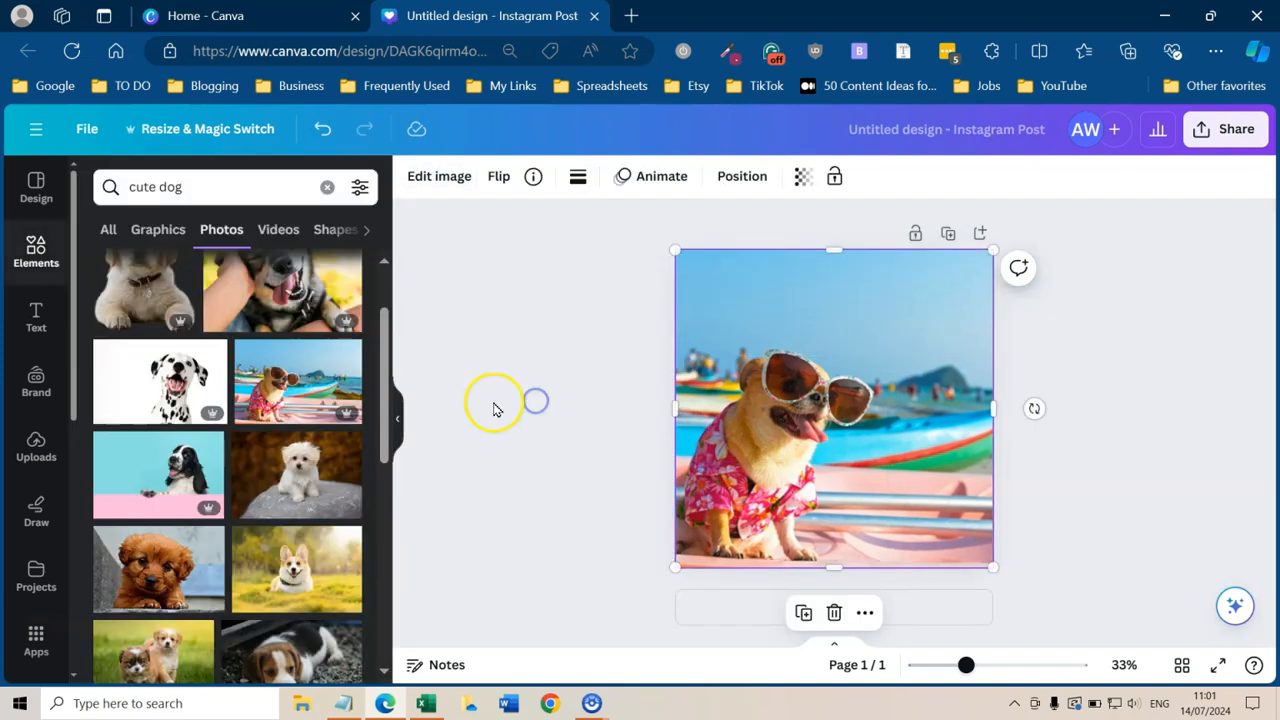
- Add a heading that reads "The Best Dog in the World"
left_click(35, 318)
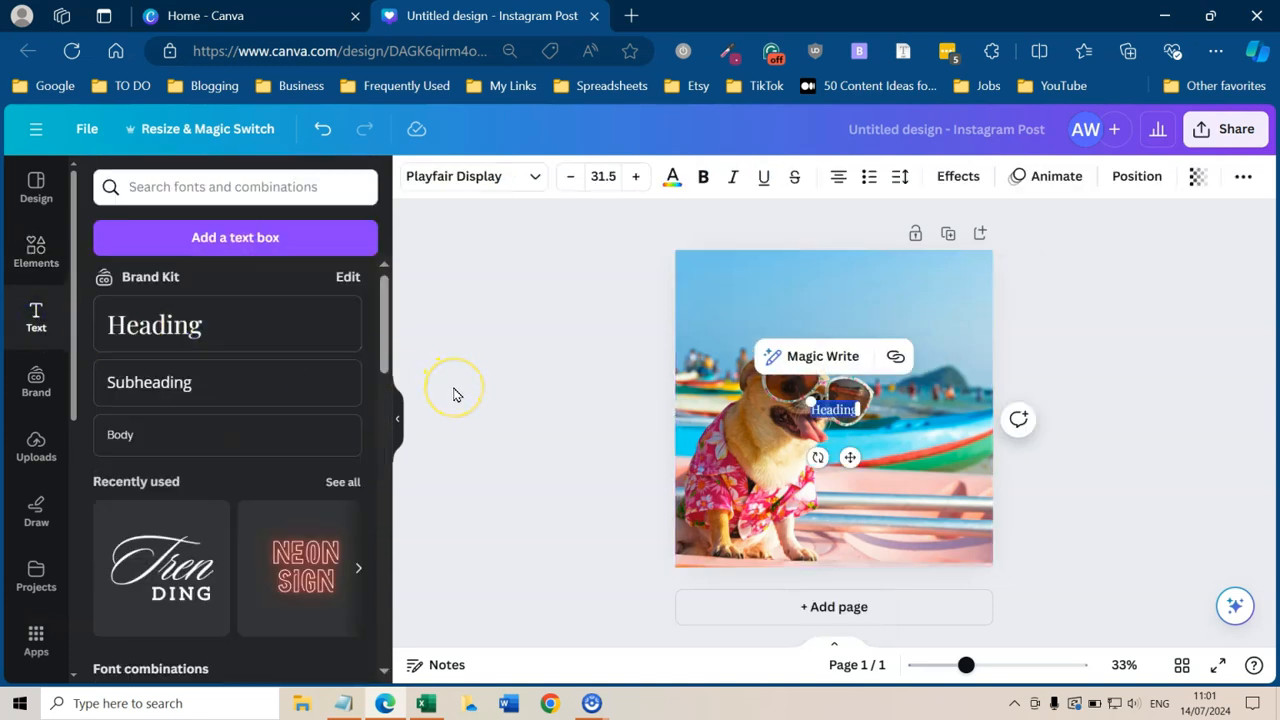
key("BackSpace")
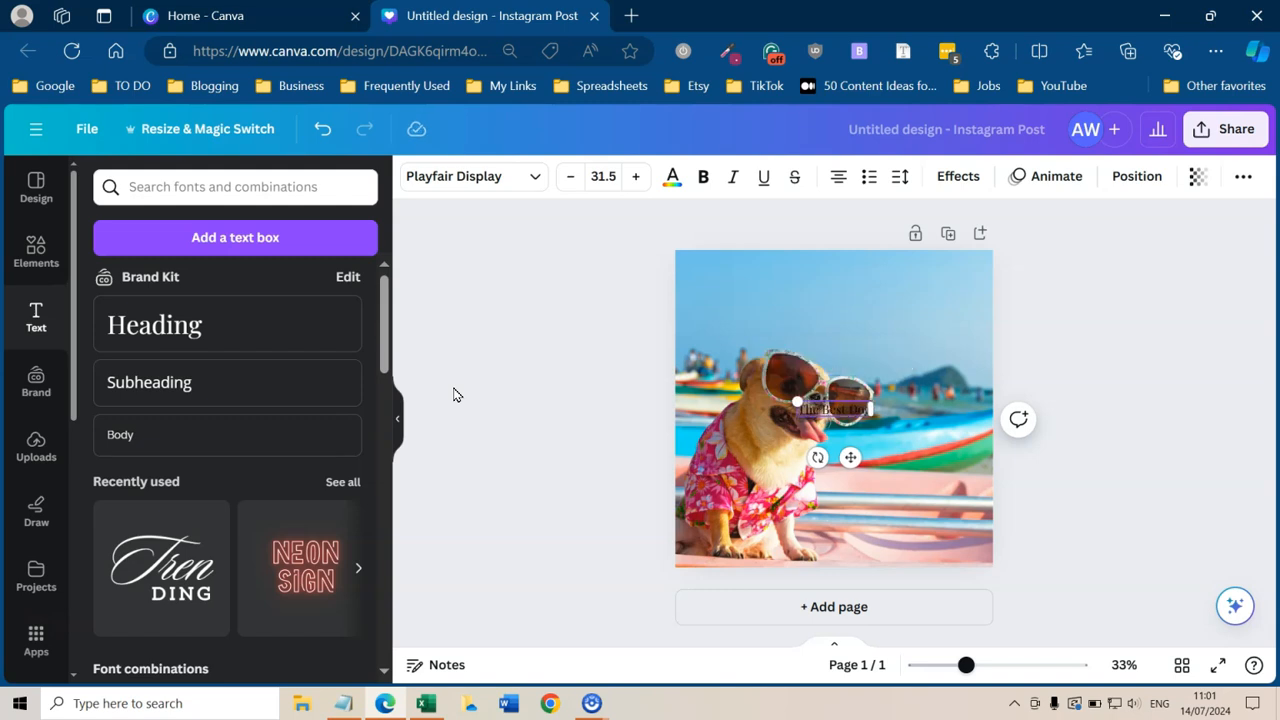
type("The Best Dog in the World")
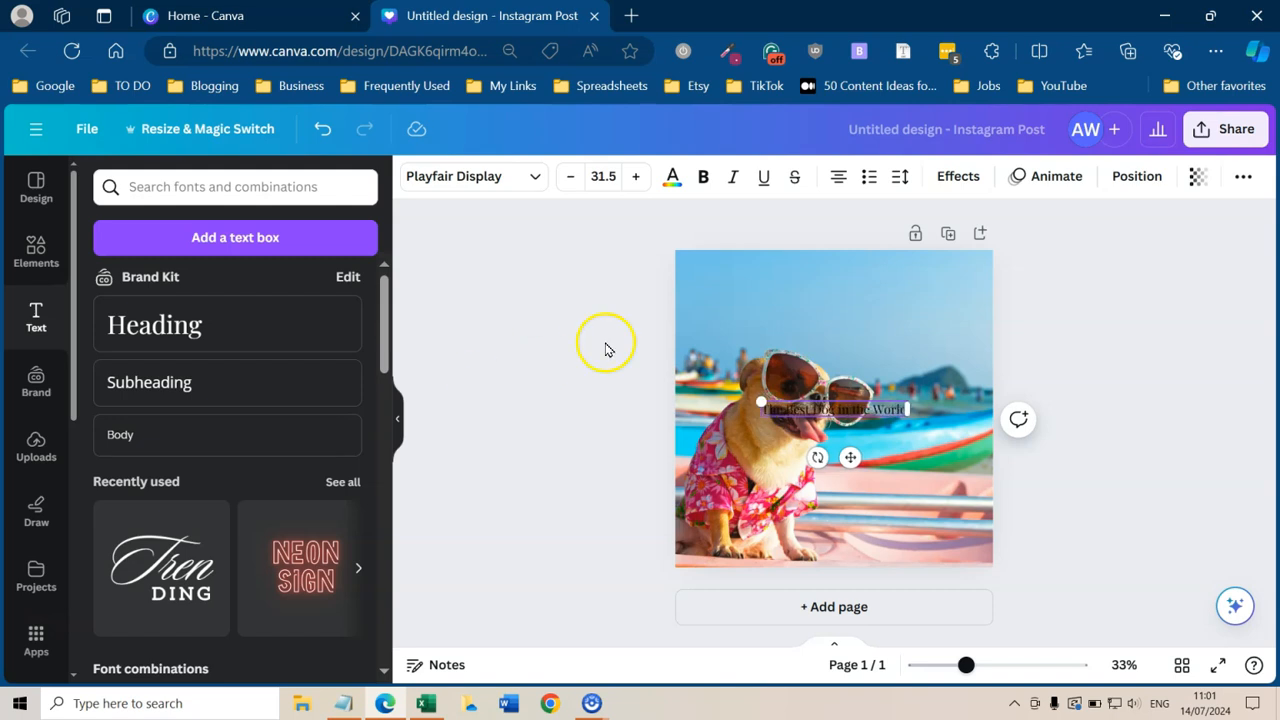
- Enlarge the heading text to size 52.5 and narrow its box so it wraps onto two lines
left_click(636, 184)
left_click_drag(635, 184, 635, 186)
left_click_drag(957, 414, 841, 416)
left_click(1115, 517)
- Move the heading to the lower right of the photo, beside the dog's floral shirt
left_click_drag(757, 436, 810, 312)
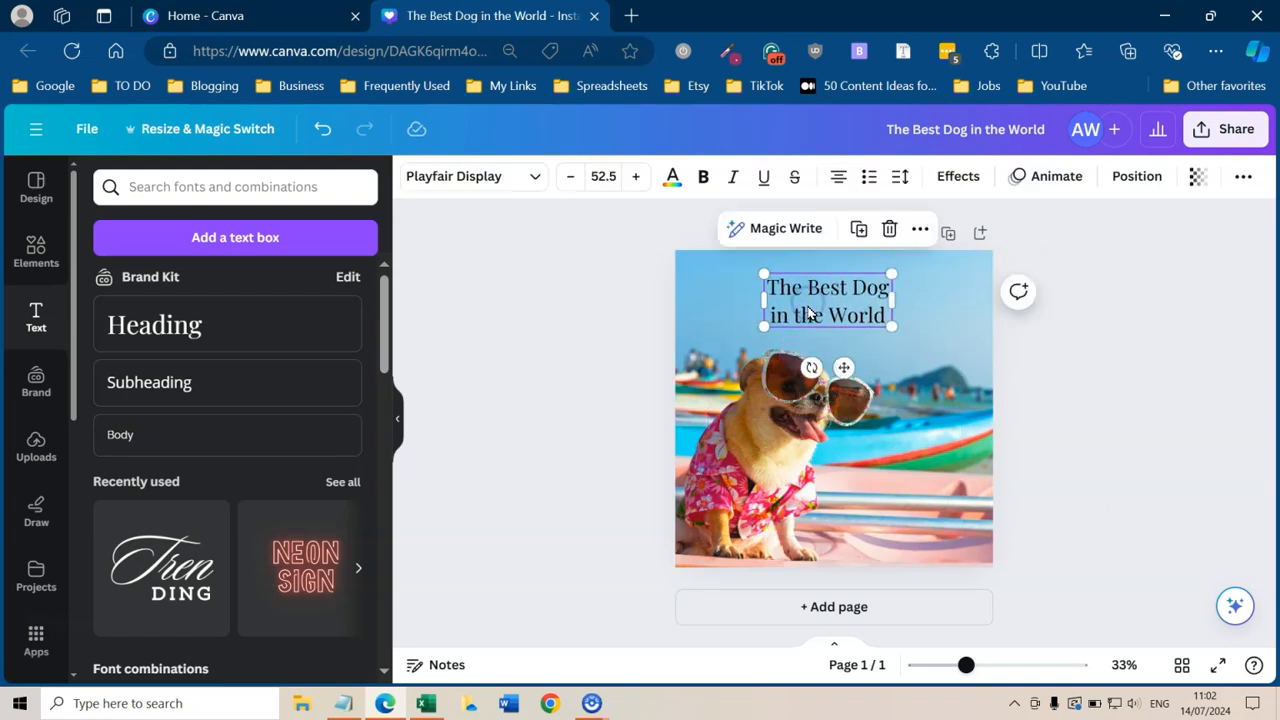
left_click(843, 295)
left_click_drag(838, 293, 898, 461)
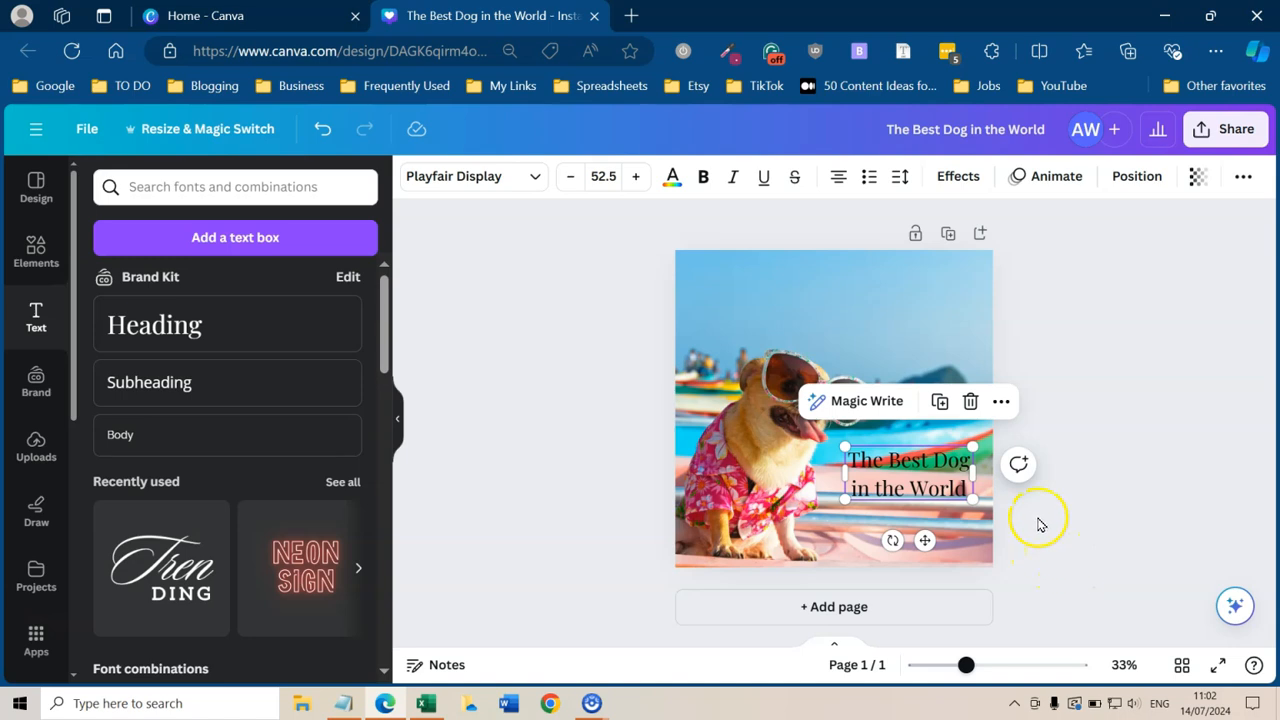
left_click(895, 477)
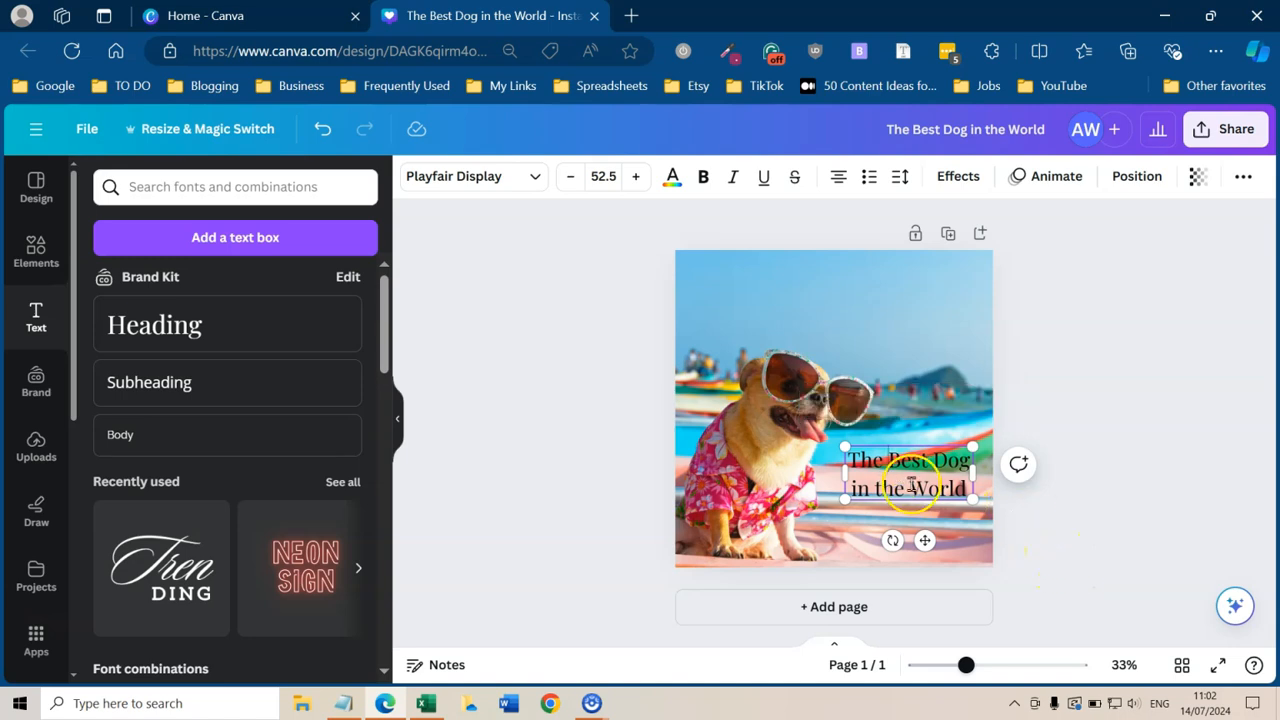
left_click(1095, 532)
left_click(872, 480)
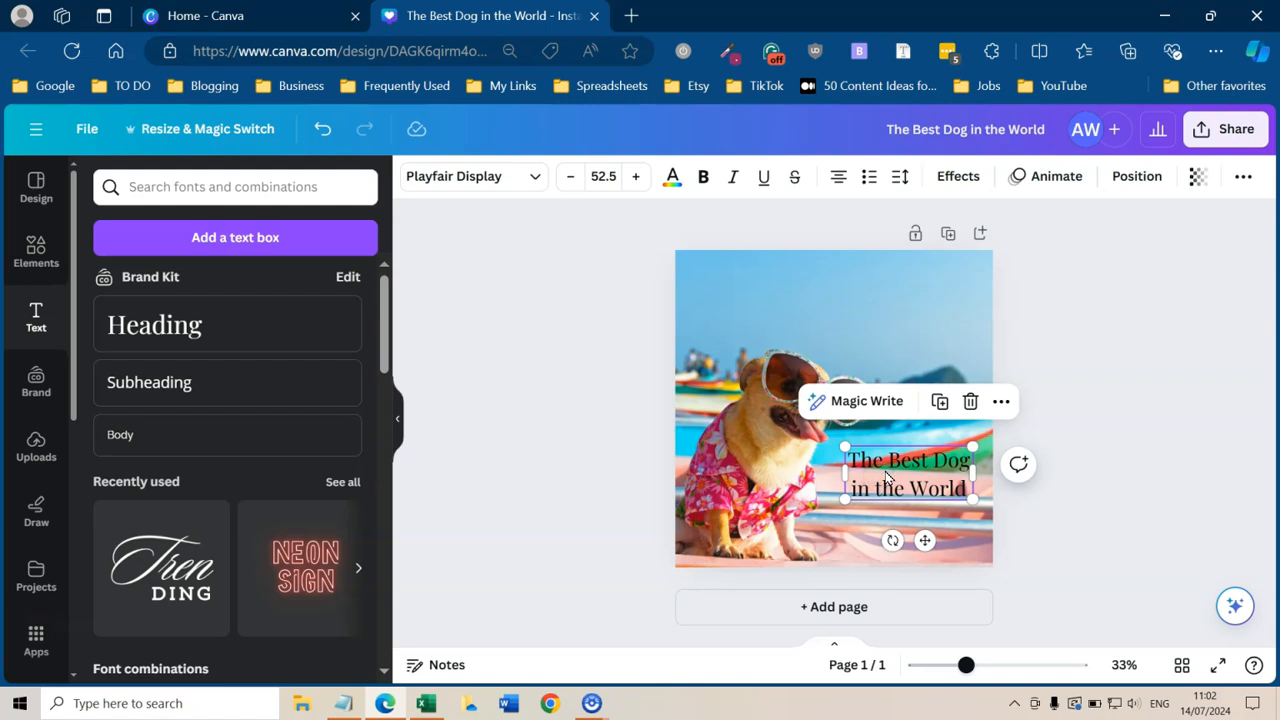
left_click(896, 488)
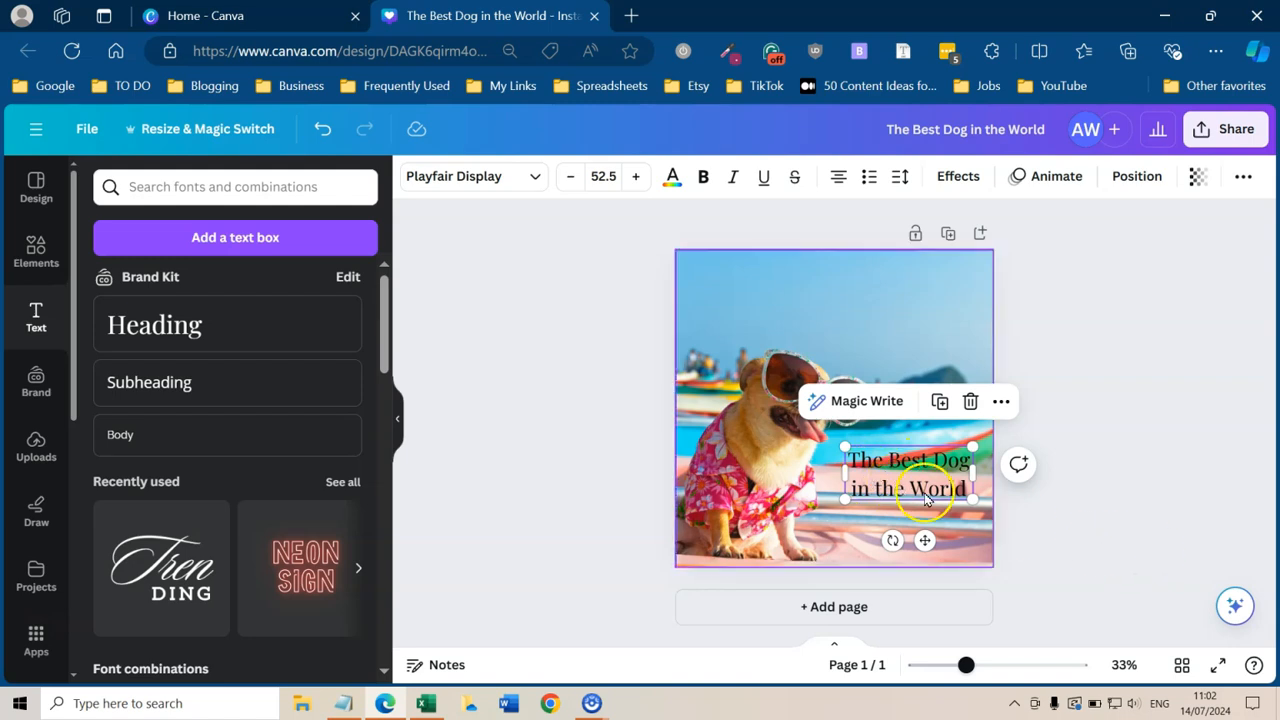
- Try the Shadow and Lift text effects on the heading and reset its style to None
left_click(863, 457)
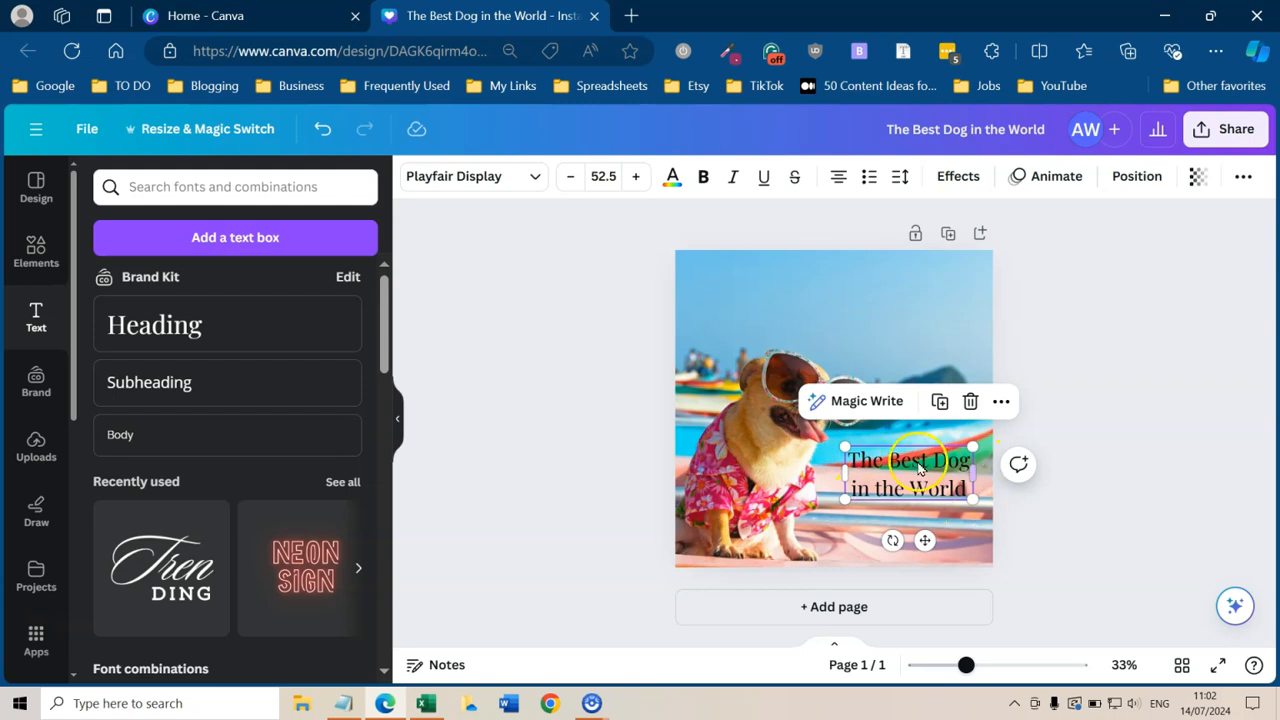
left_click(960, 178)
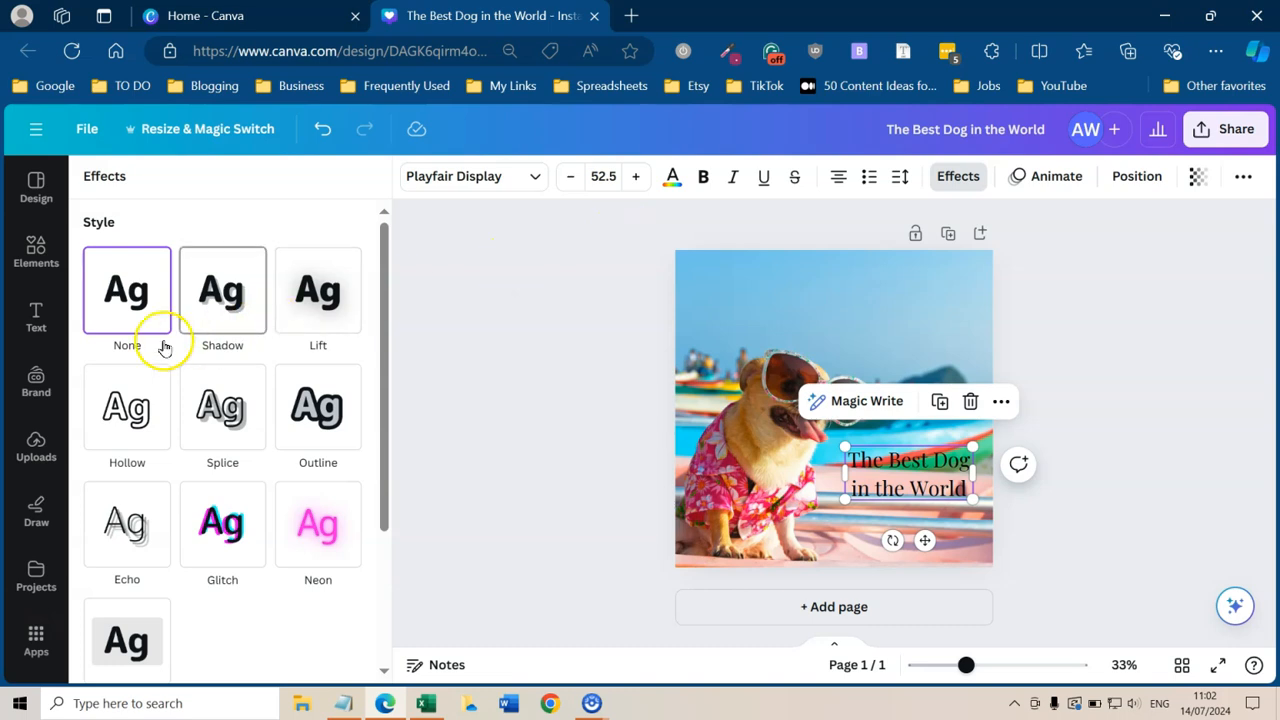
left_click(245, 316)
left_click(320, 307)
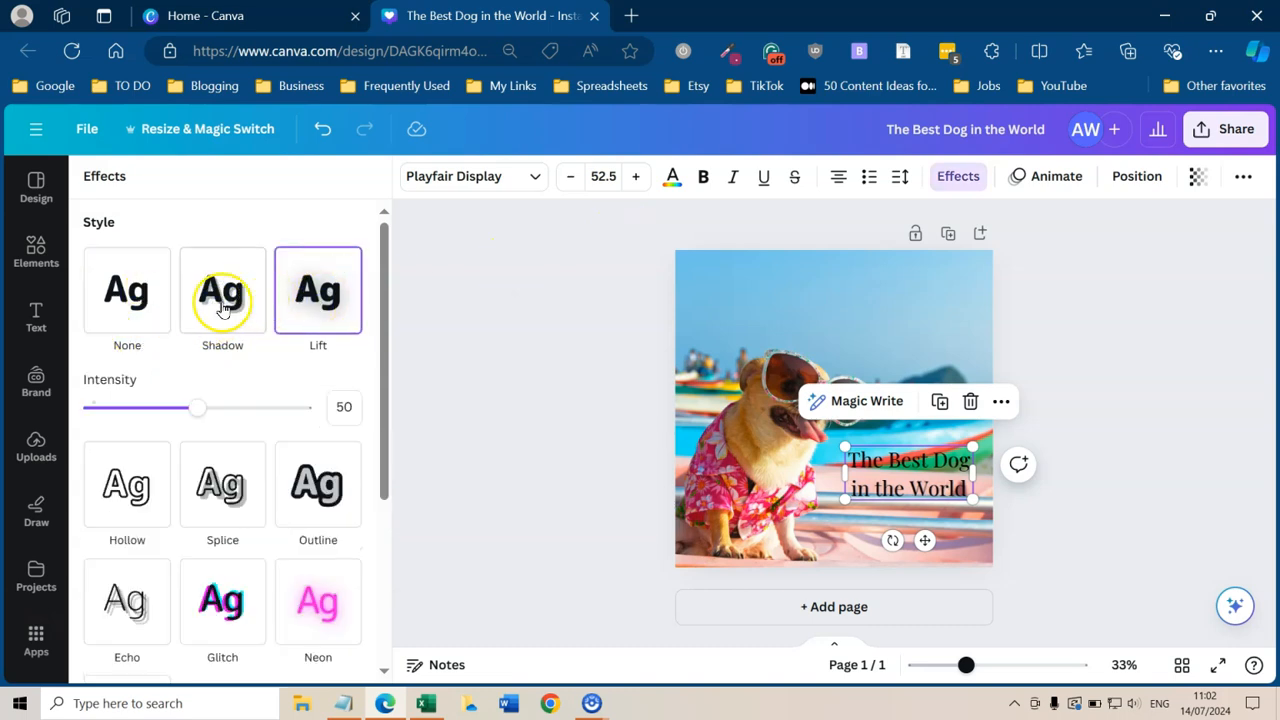
left_click(137, 309)
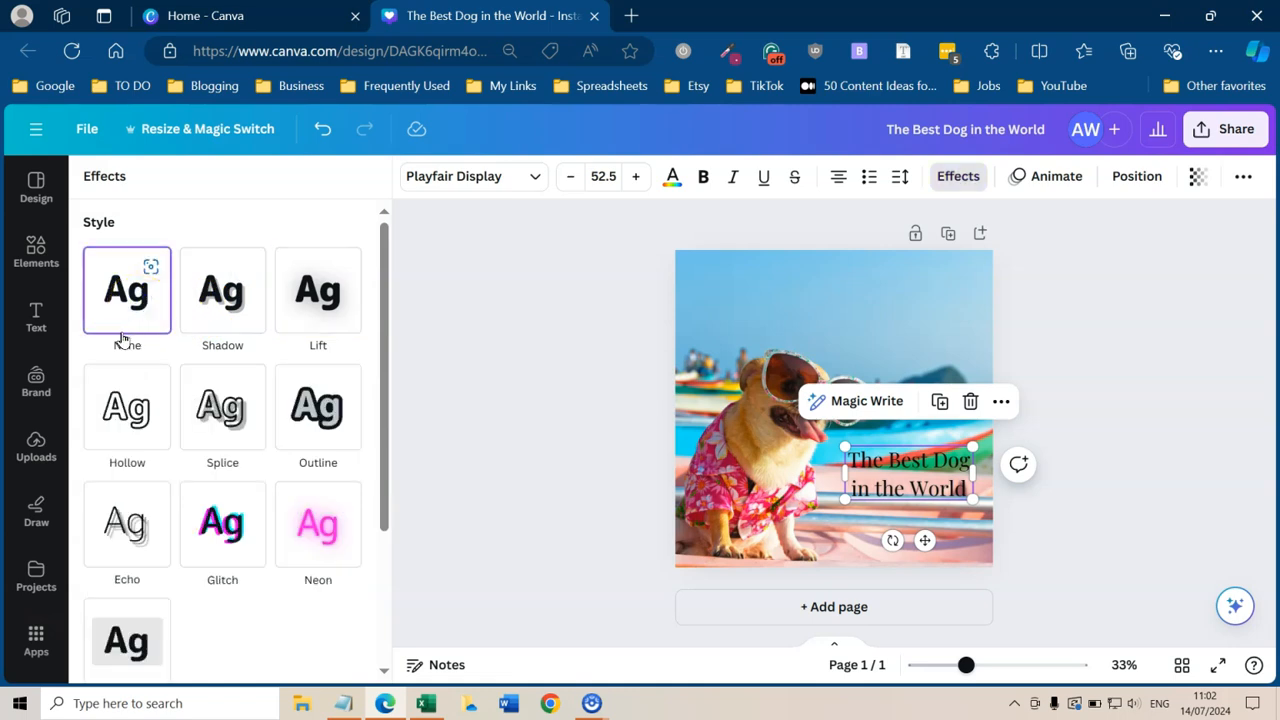
- Apply the Background text effect to the heading
scroll(122, 338, "down", 3)
scroll(134, 250, "up", 2)
scroll(140, 278, "down", 1)
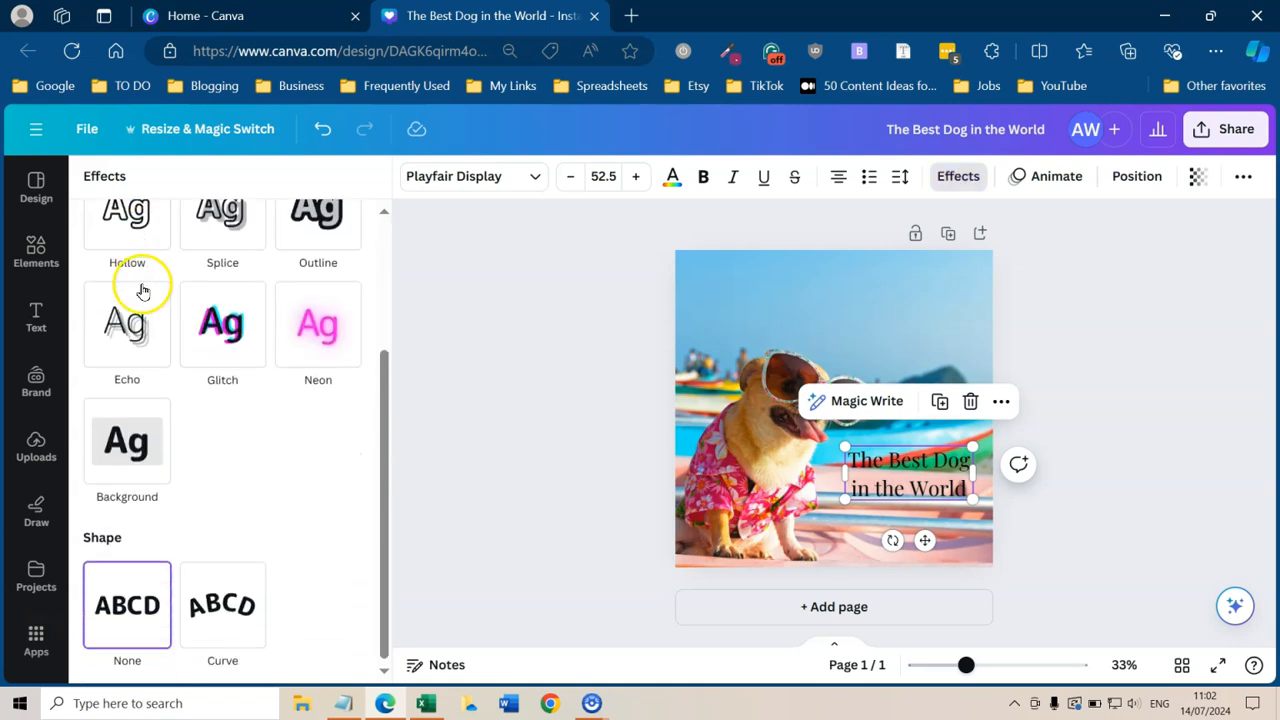
left_click(124, 447)
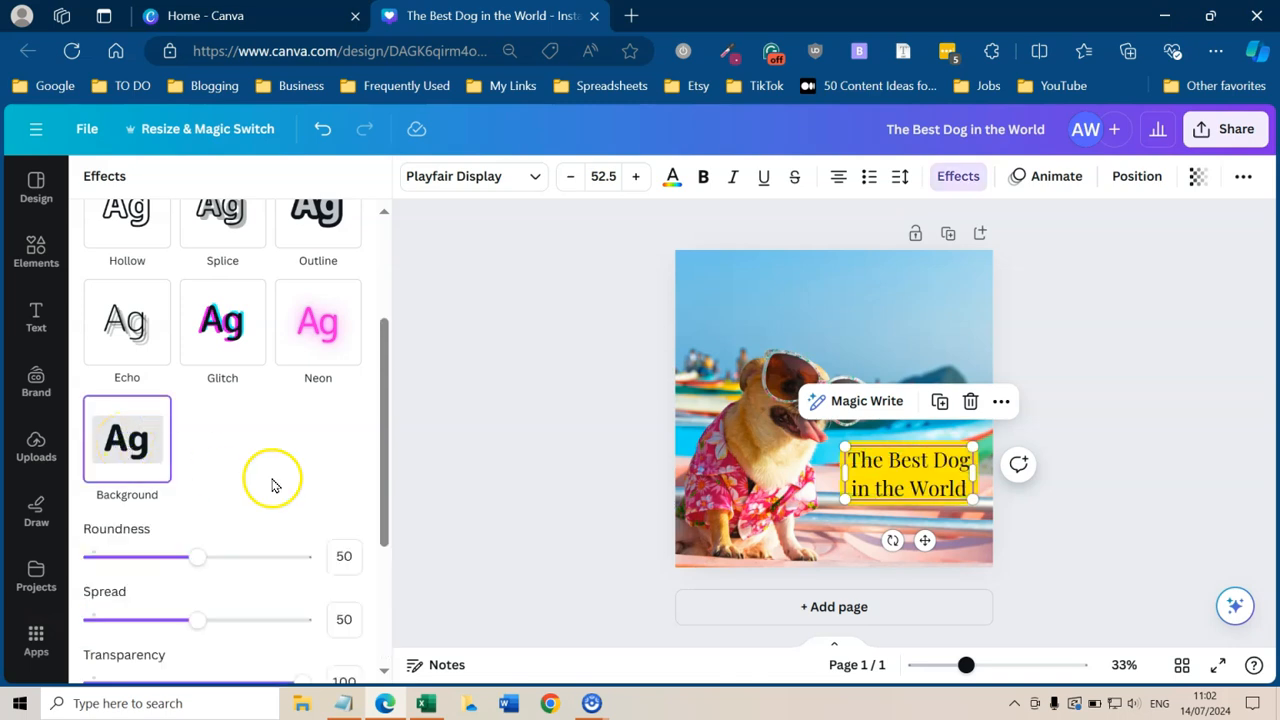
left_click(1105, 540)
left_click(1052, 533)
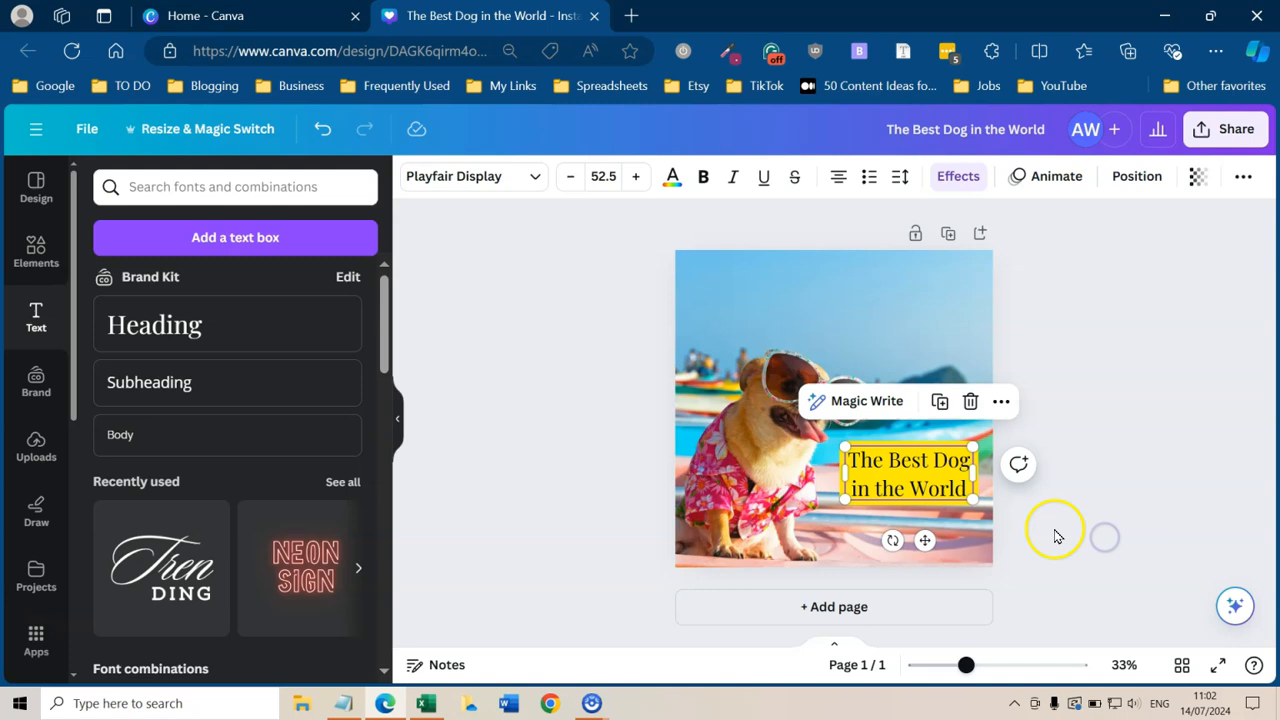
- Change the heading's background effect colour to the pale pink cream swatch of the Rosettes and Cream palette
left_click(845, 480)
left_click(955, 176)
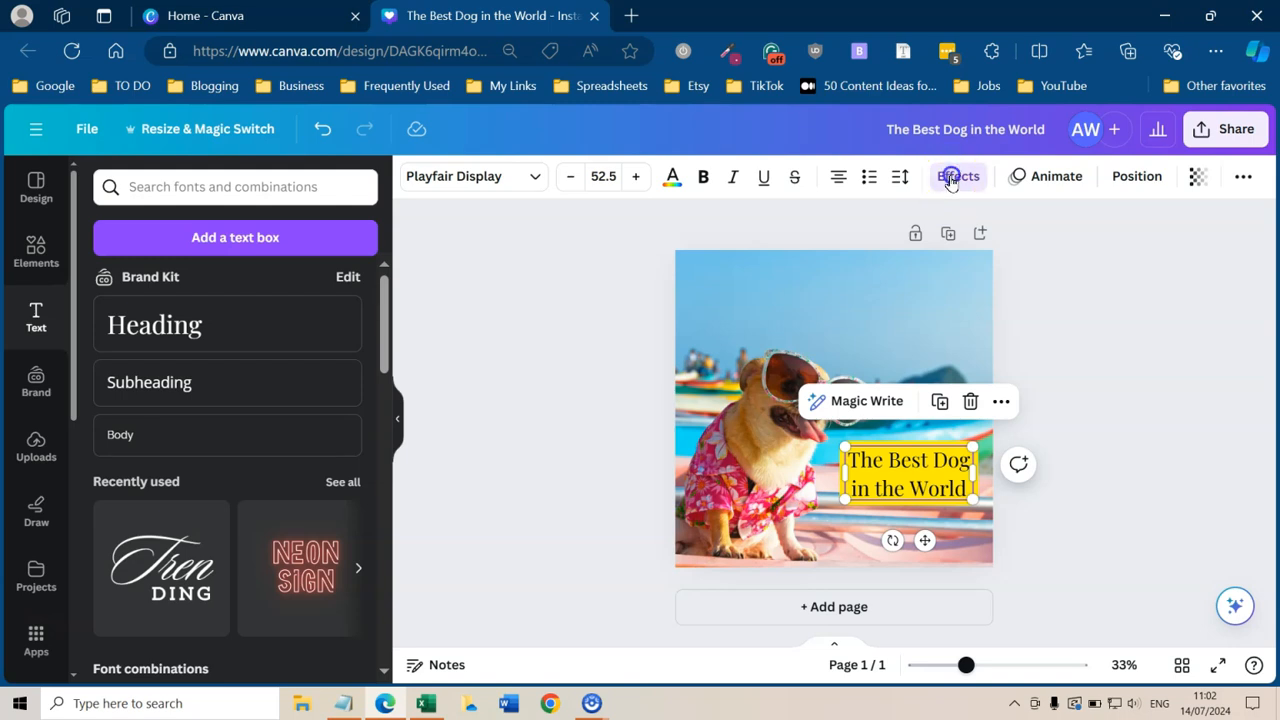
scroll(229, 449, "down", 3)
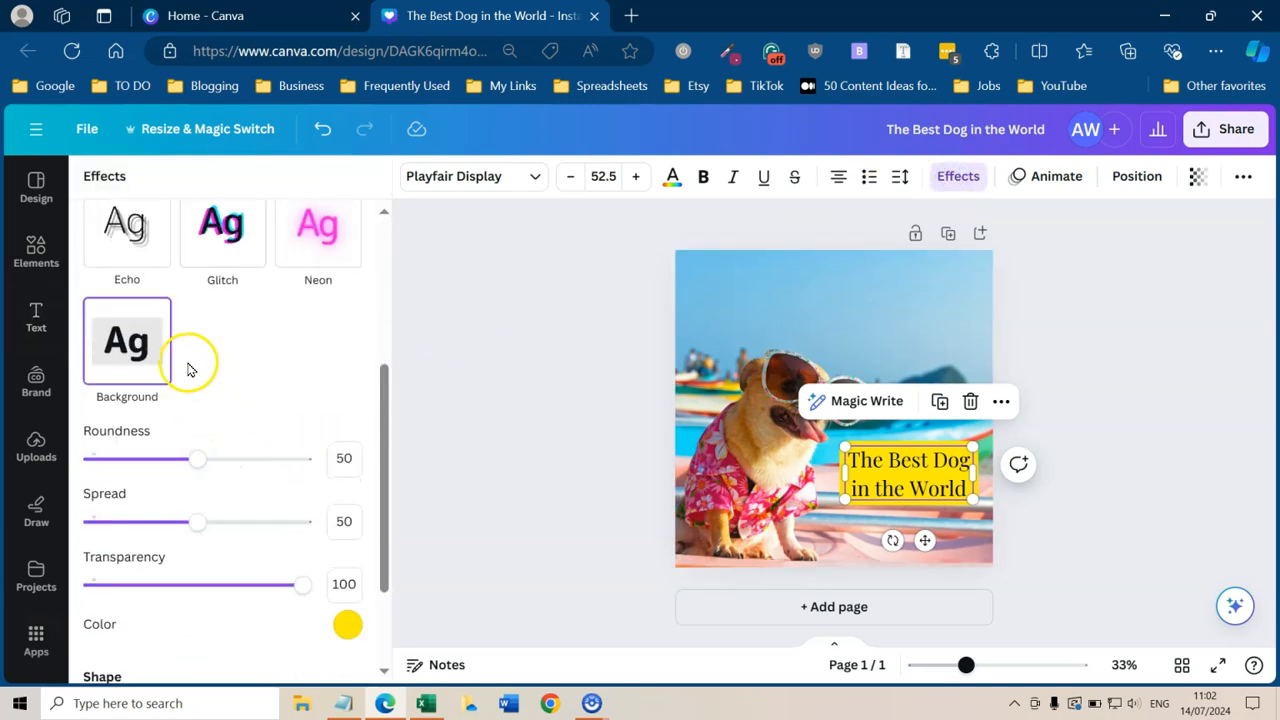
scroll(189, 363, "down", 1)
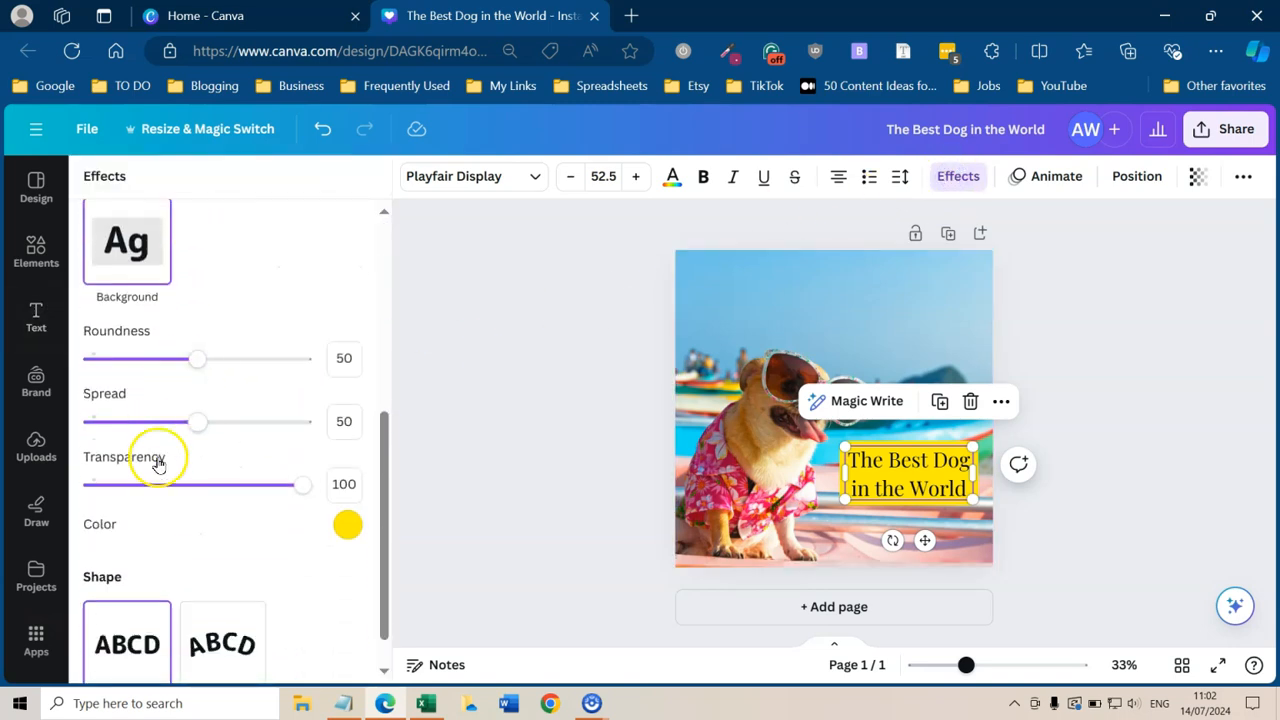
left_click(347, 528)
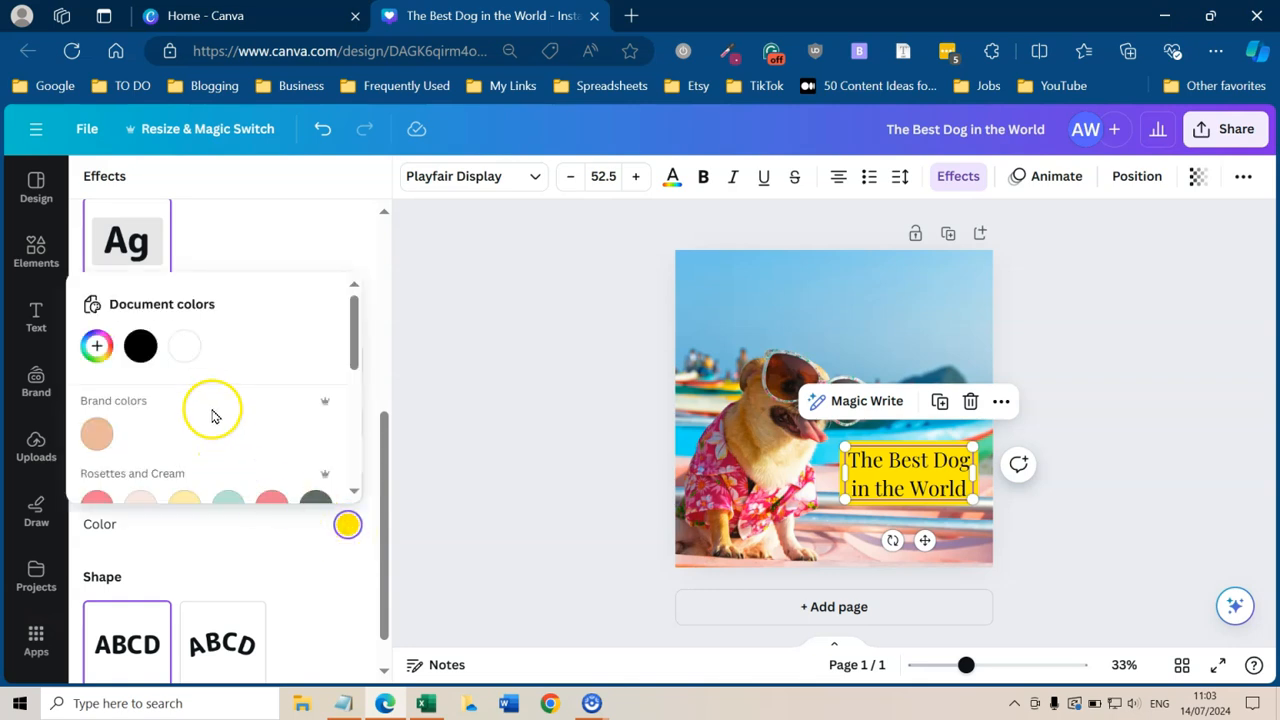
scroll(195, 432, "down", 1)
left_click(142, 407)
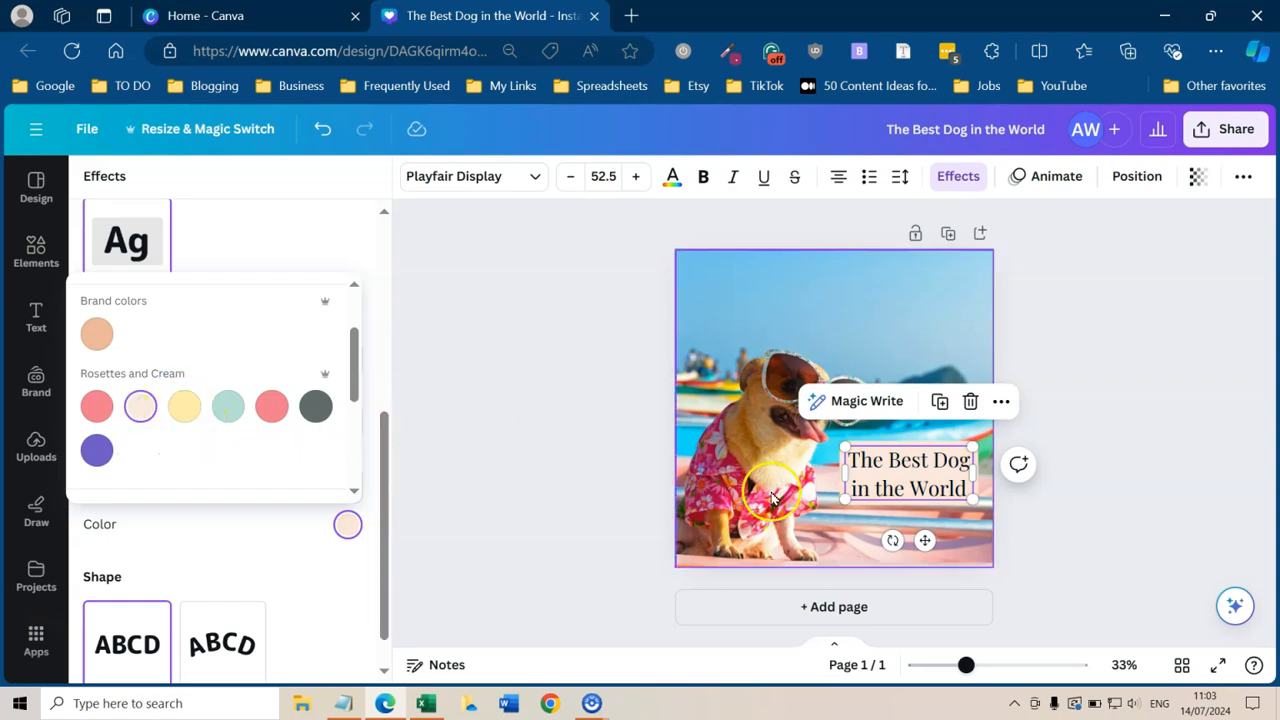
- Change the colour of the whole heading text to white (#ffffff)
left_click(858, 465)
left_click_drag(850, 462, 968, 485)
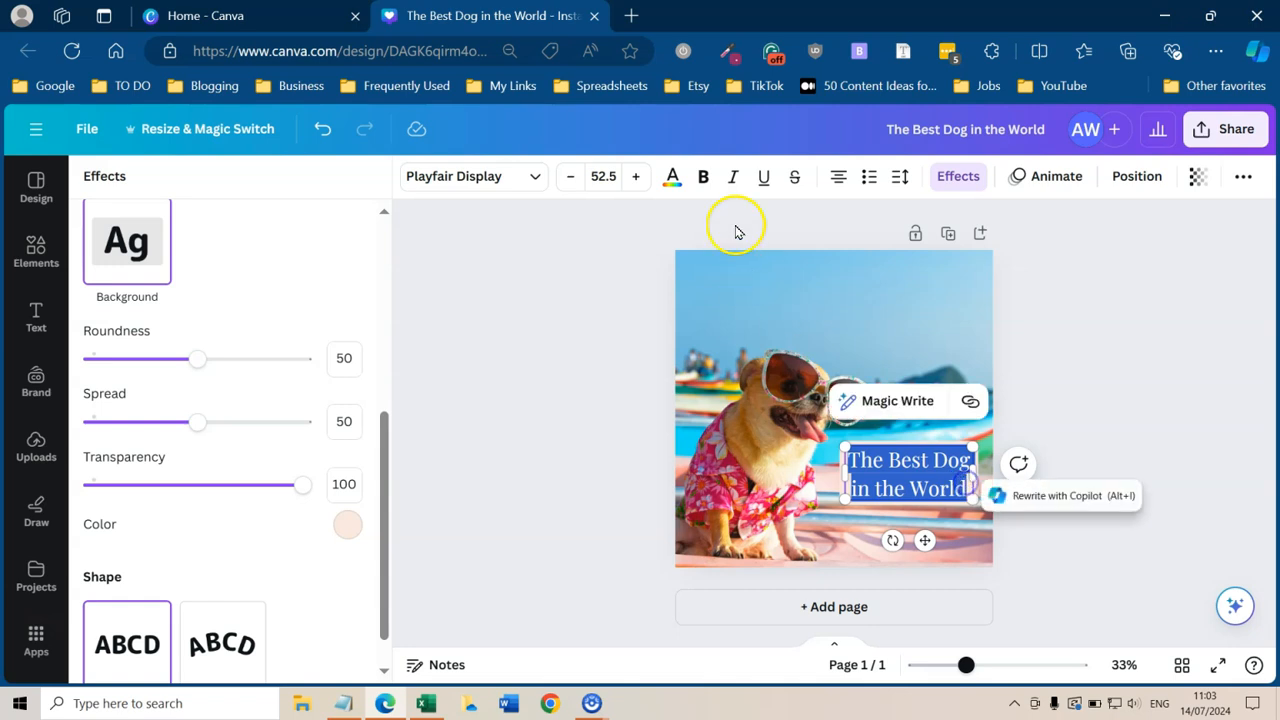
left_click(672, 177)
left_click(200, 286)
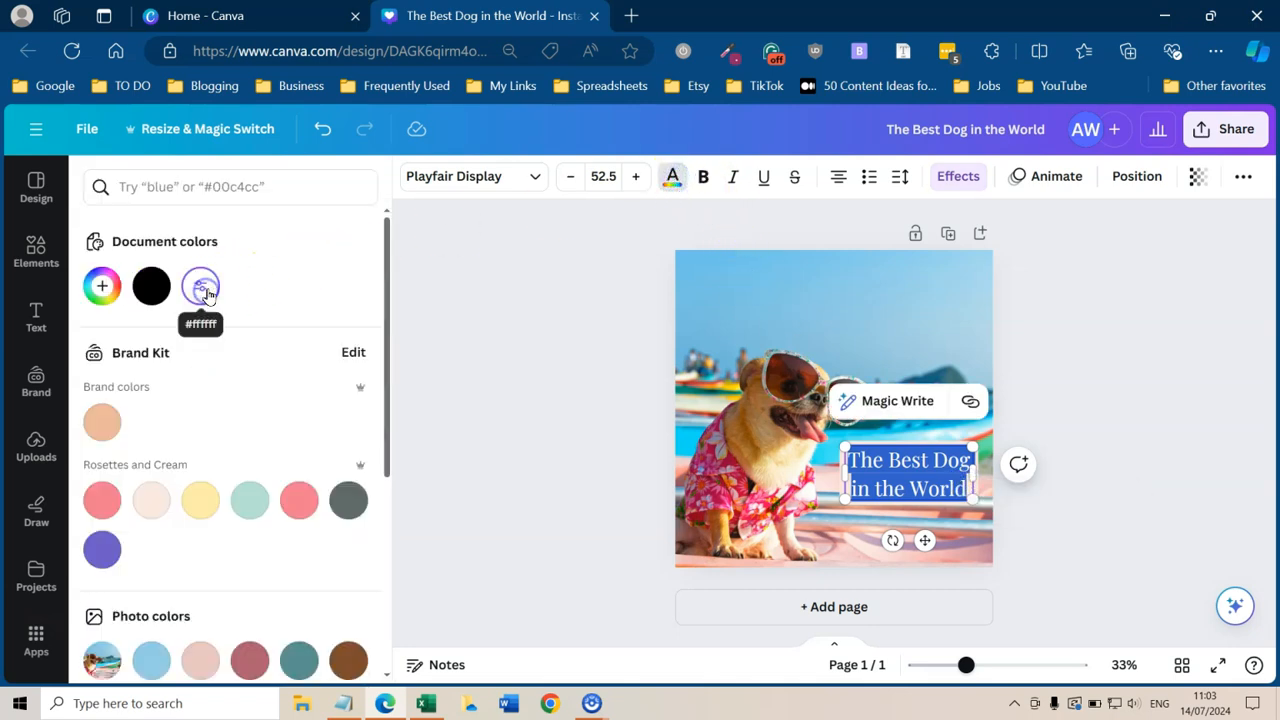
left_click(577, 437)
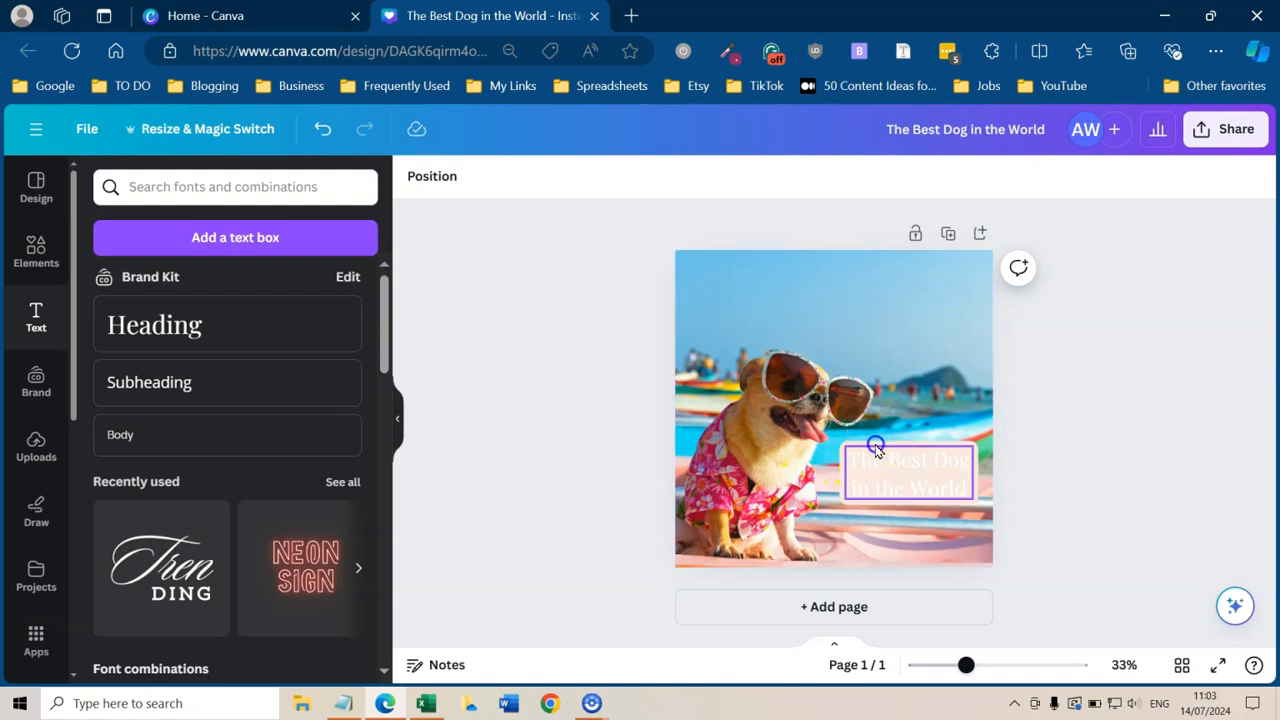
- Change the heading's background effect colour to the first coral pink swatch of the Rosettes and Cream palette
left_click(876, 449)
left_click(958, 176)
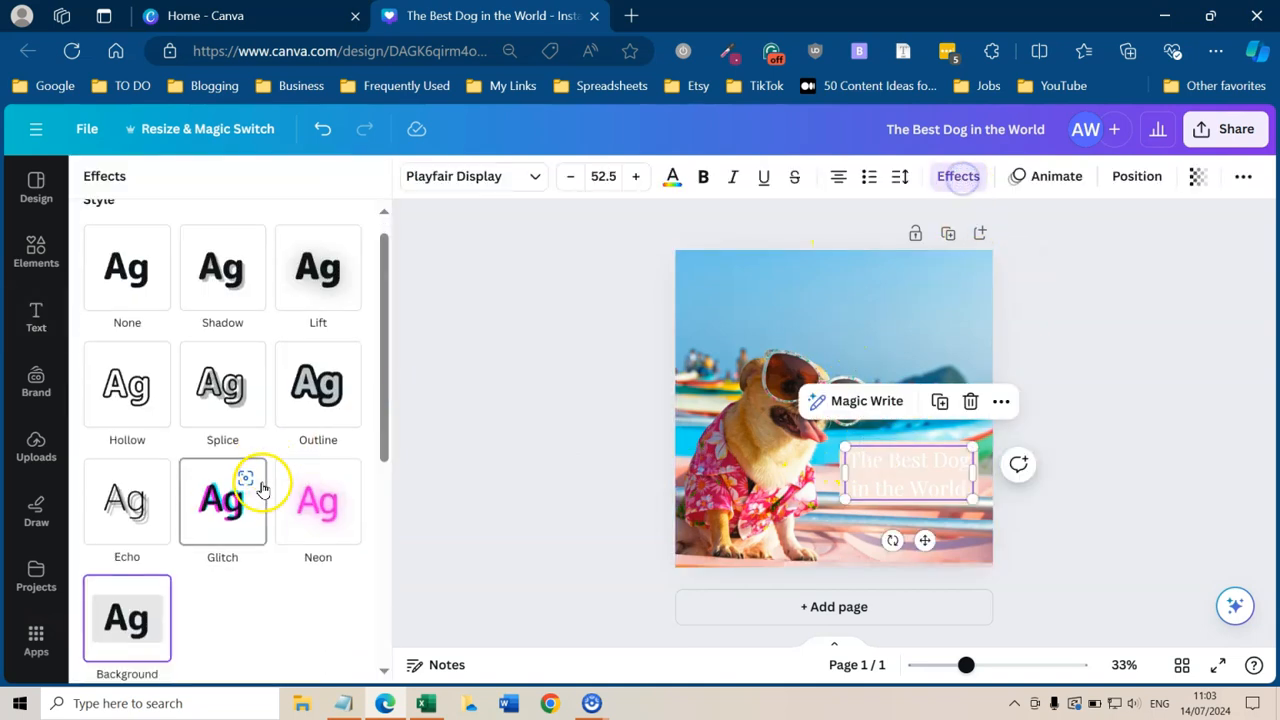
scroll(261, 487, "down", 5)
left_click(348, 485)
scroll(240, 391, "down", 5)
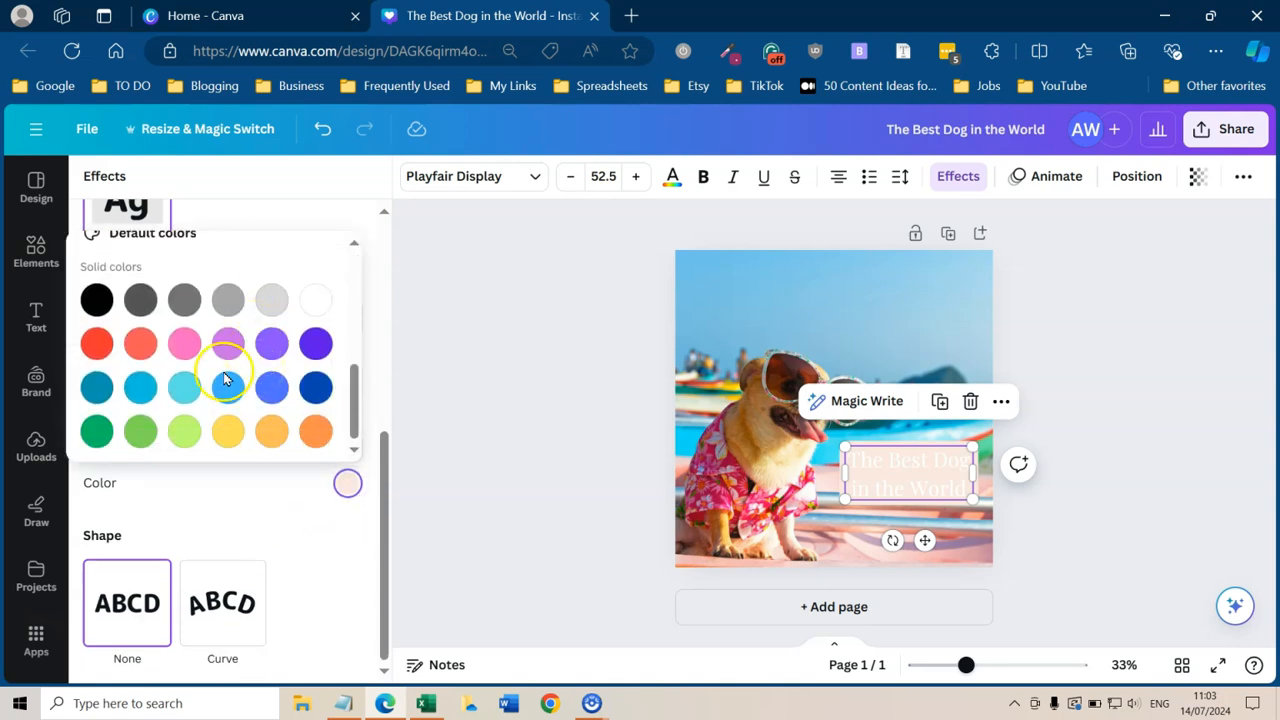
scroll(224, 378, "up", 3)
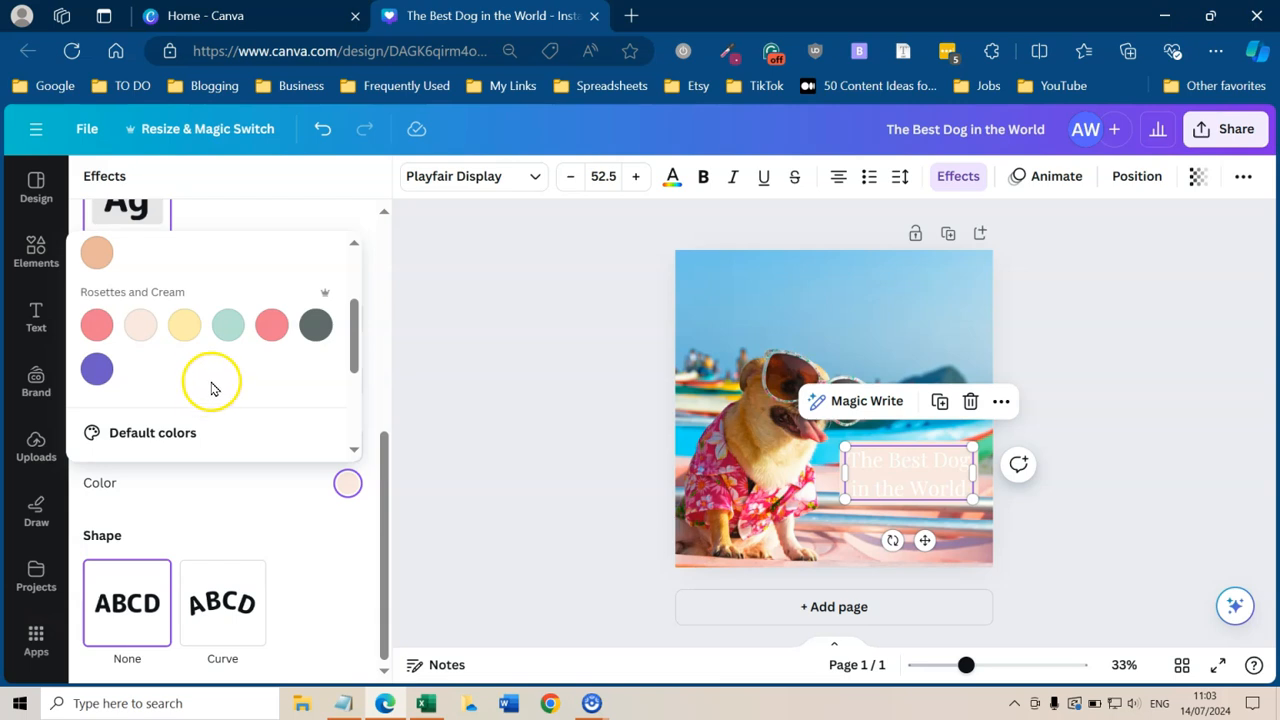
scroll(214, 377, "down", 3)
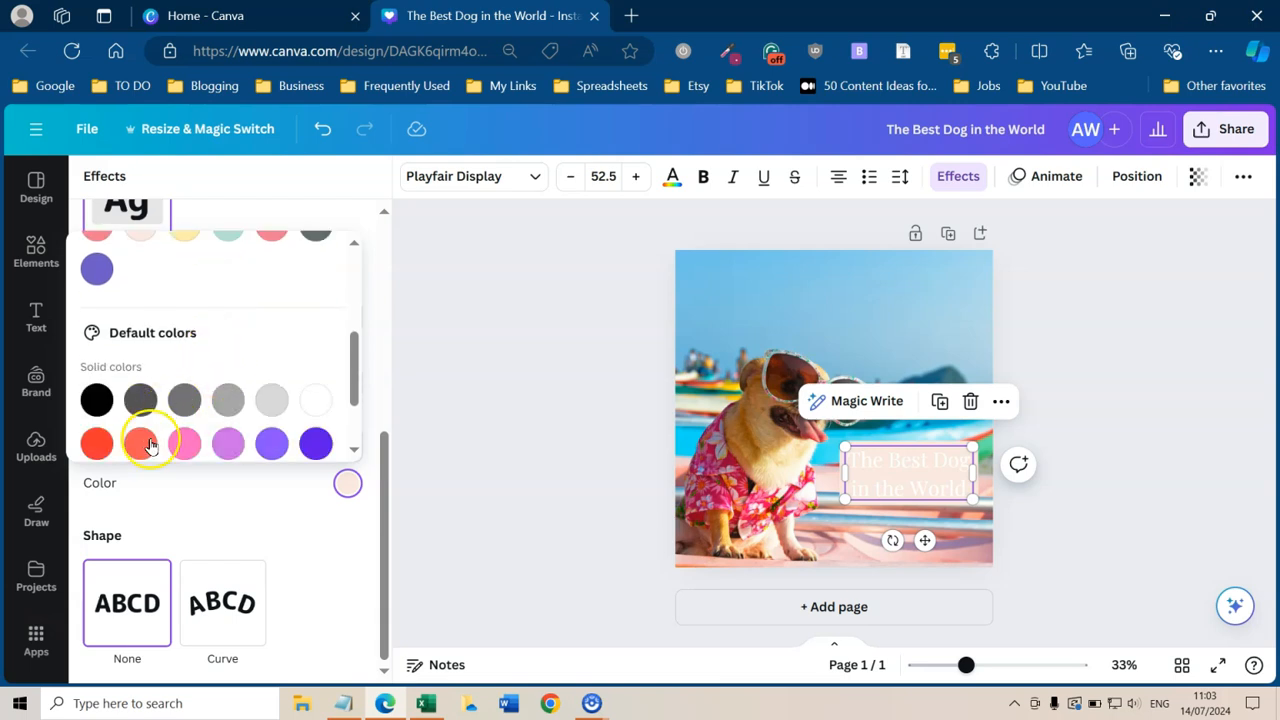
scroll(132, 424, "down", 1)
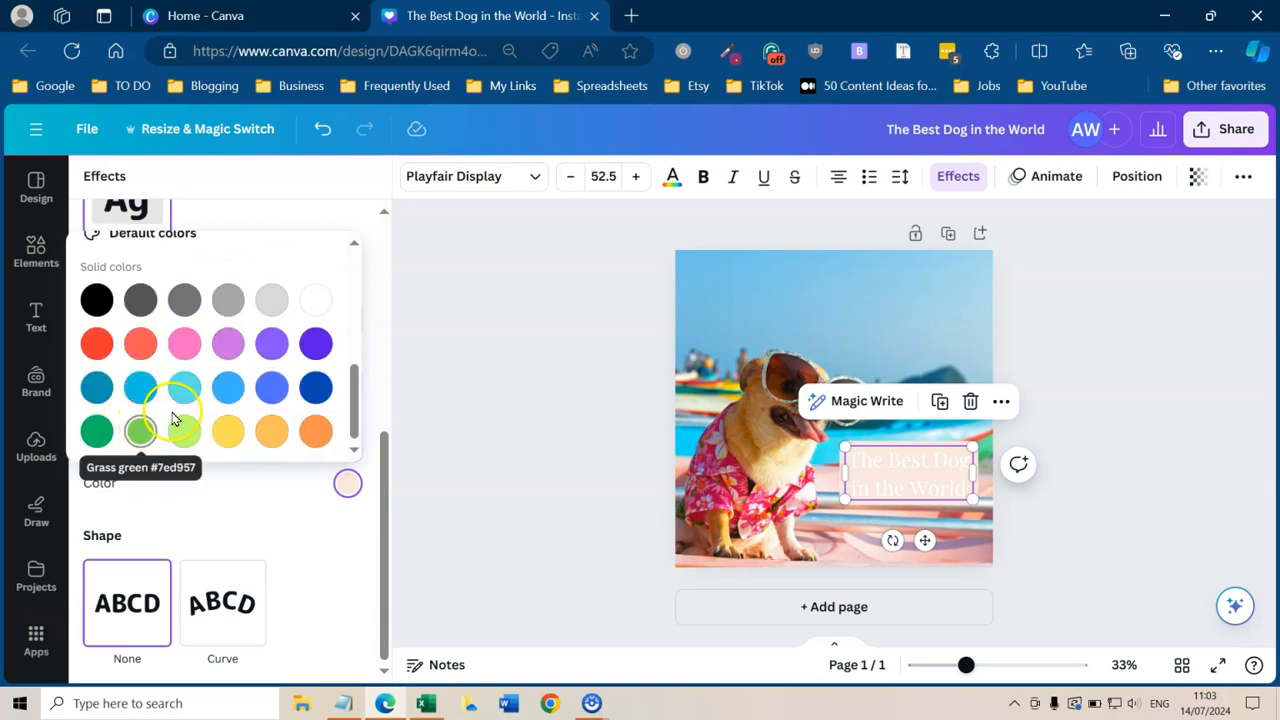
scroll(175, 410, "up", 3)
left_click(96, 325)
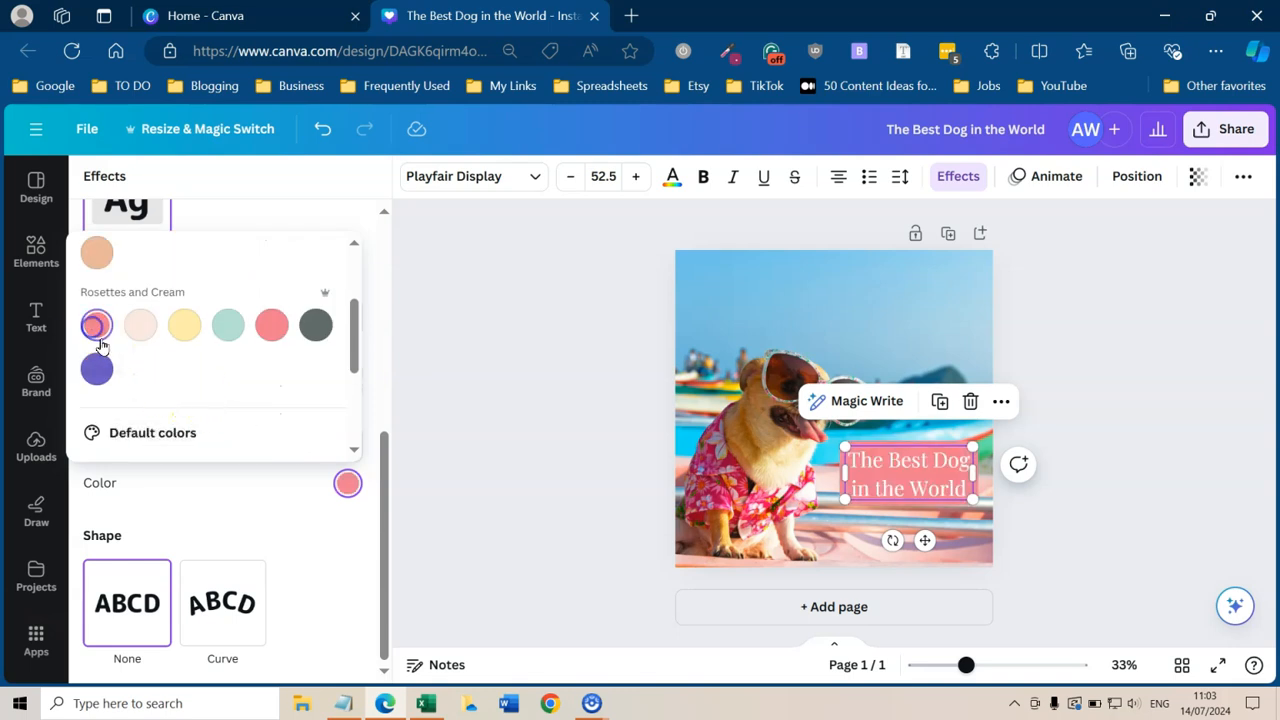
left_click(475, 497)
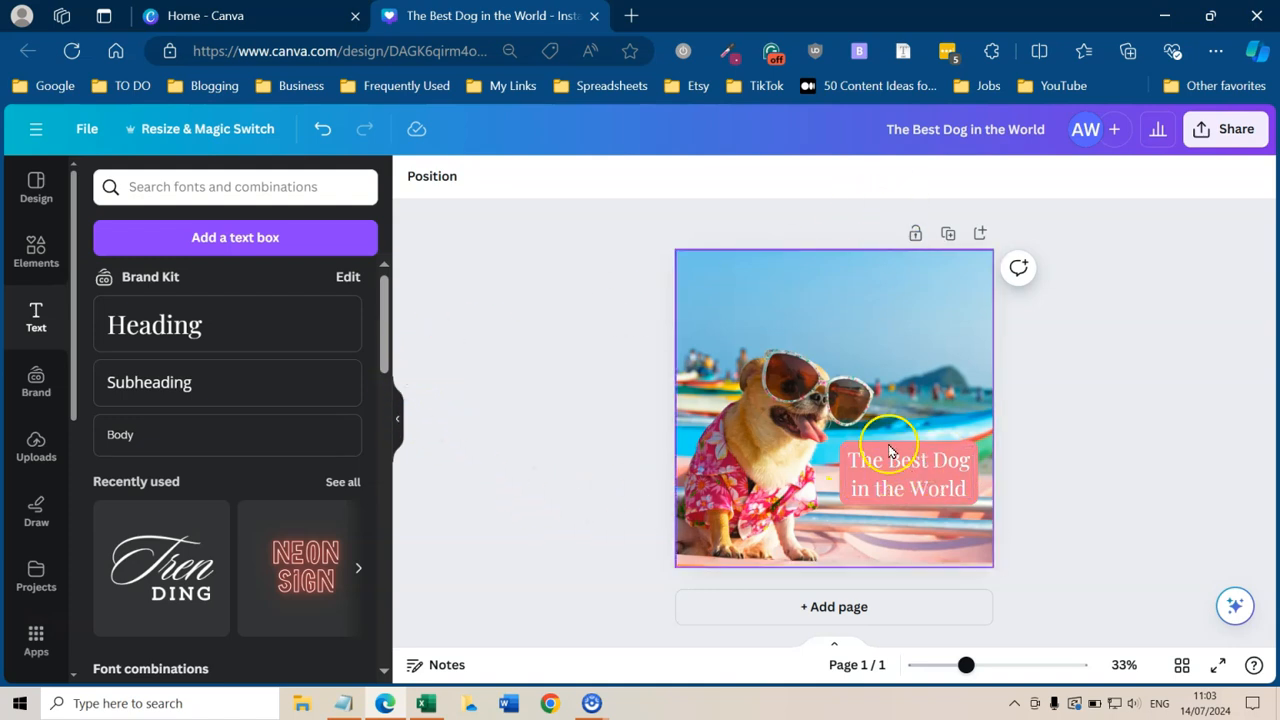
- Set the heading's background effect to a spread of 71, a roundness of 54 and a transparency of about 65
left_click(886, 478)
left_click(958, 180)
scroll(203, 420, "down", 5)
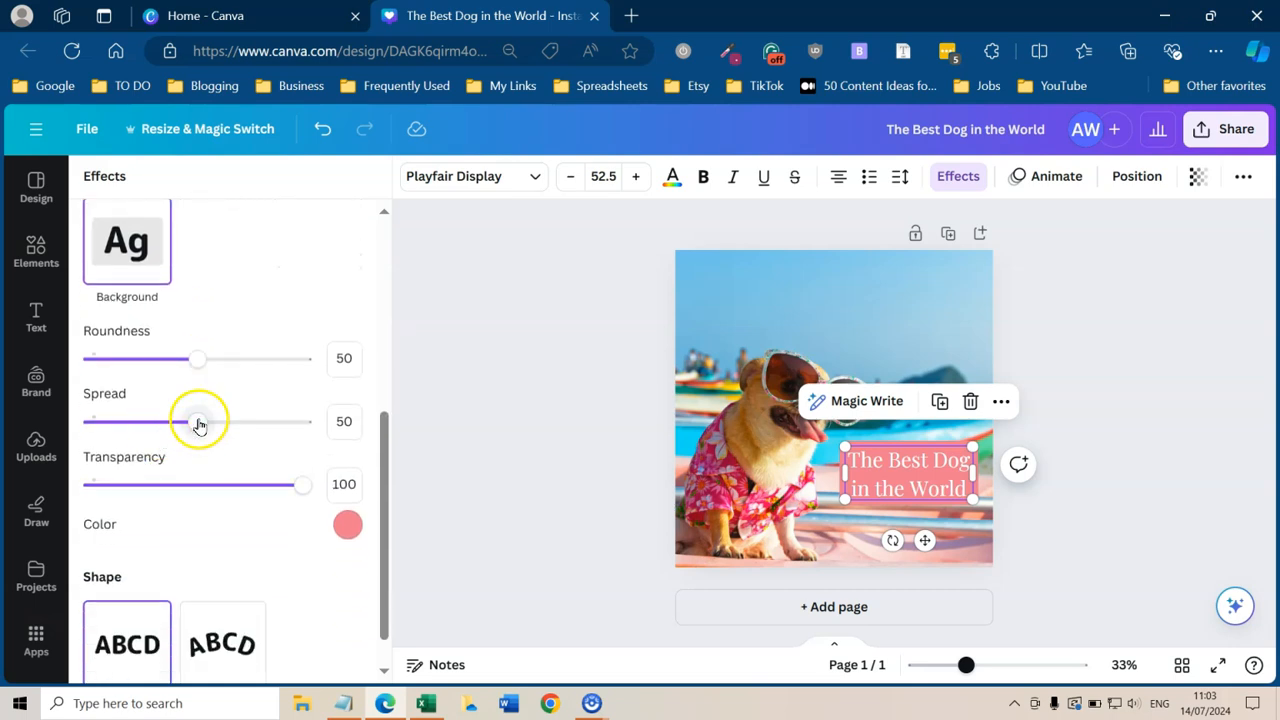
left_click_drag(208, 425, 246, 440)
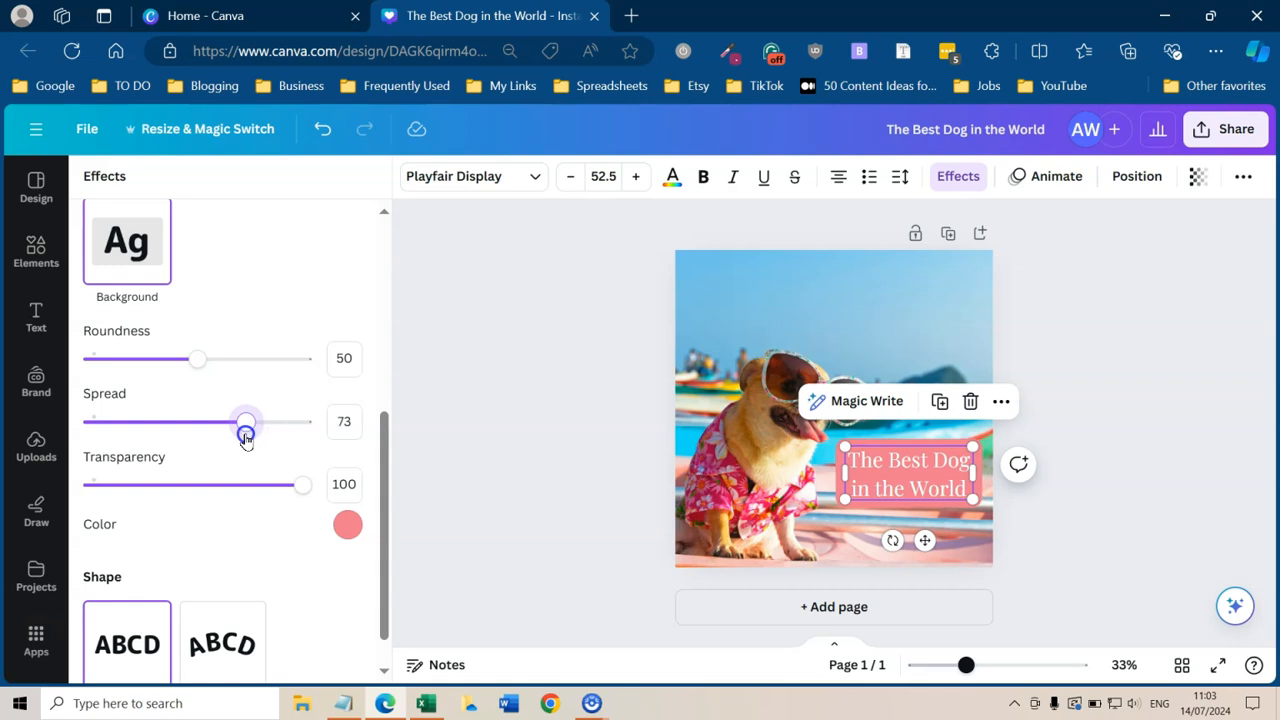
mouse_move(197, 359)
left_mouse_down()
mouse_move(222, 369)
mouse_move(206, 363)
left_mouse_up()
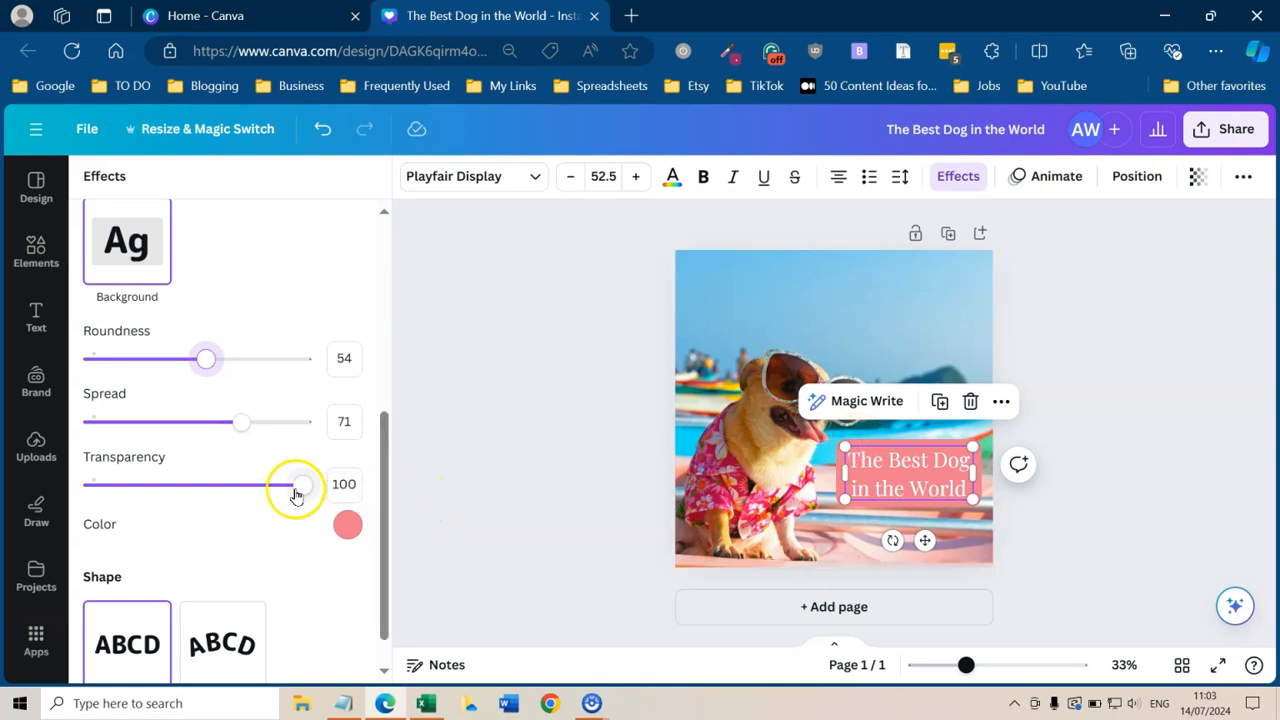
left_click_drag(302, 490, 272, 500)
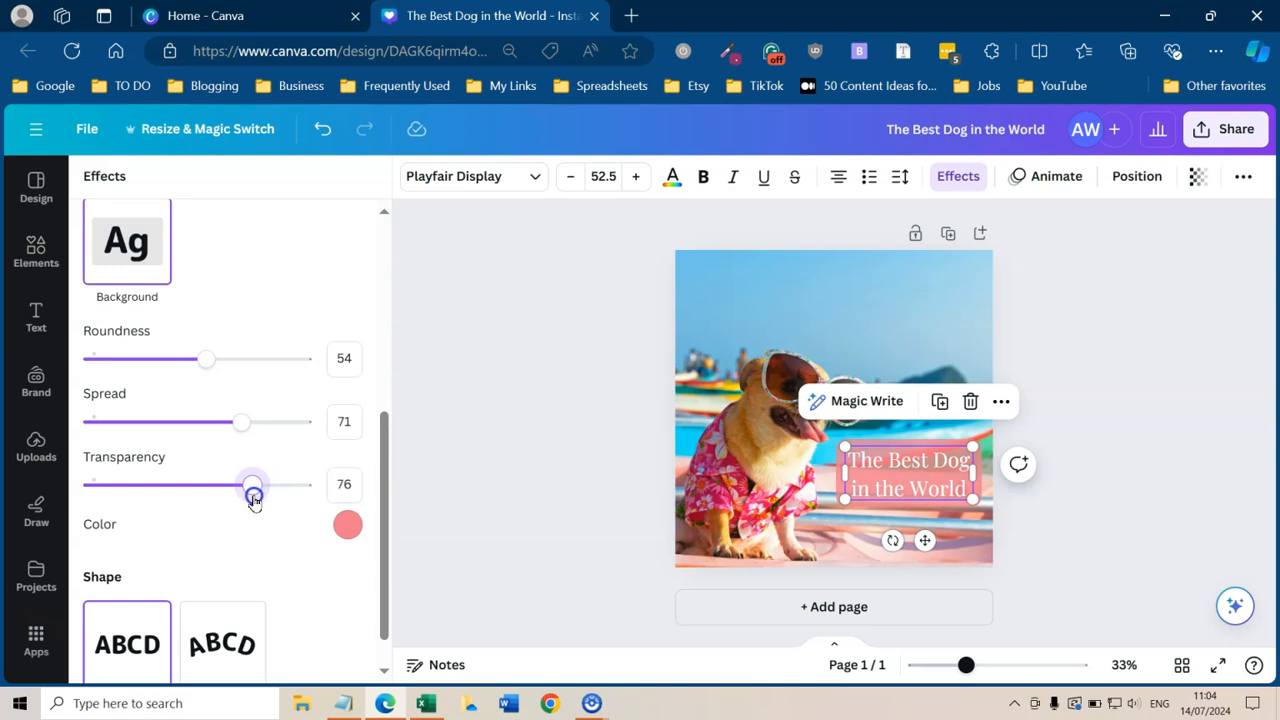
left_click_drag(248, 501, 241, 502)
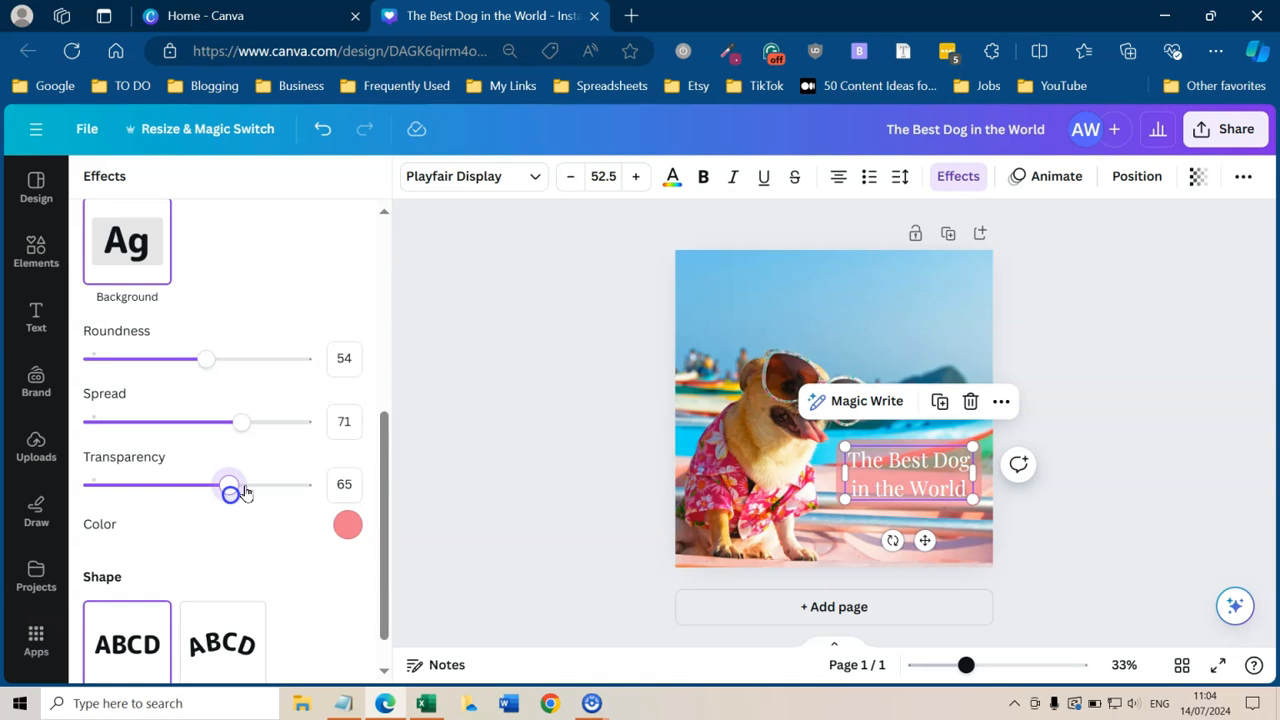
- Change the heading's background effect colour to black and set its transparency to about 53
left_click(349, 536)
scroll(243, 428, "down", 3)
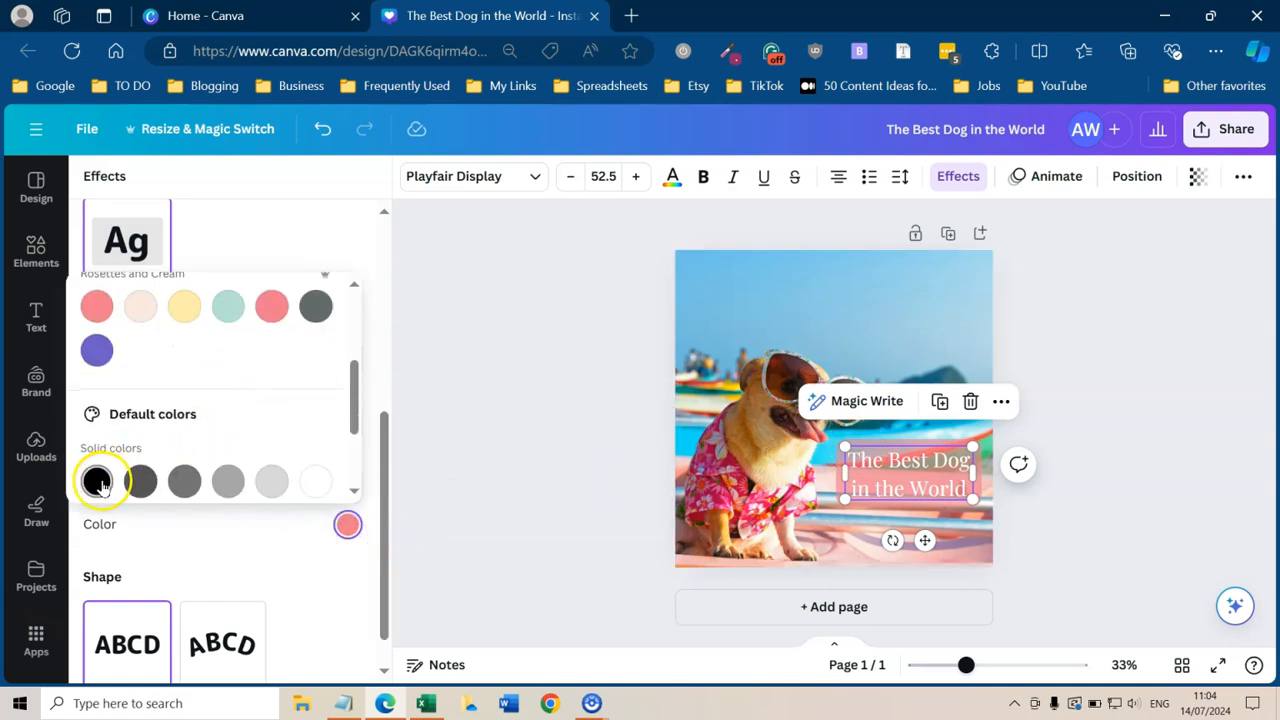
left_click(97, 482)
left_click(246, 549)
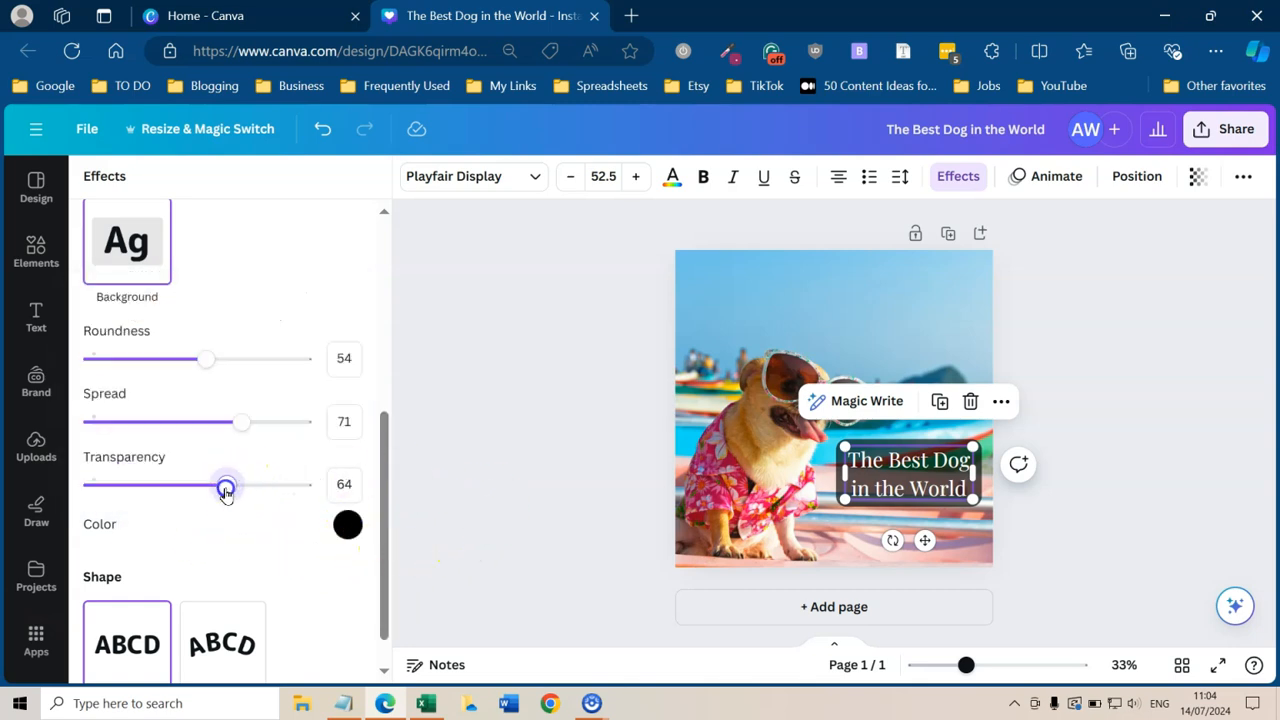
left_click_drag(205, 497, 204, 497)
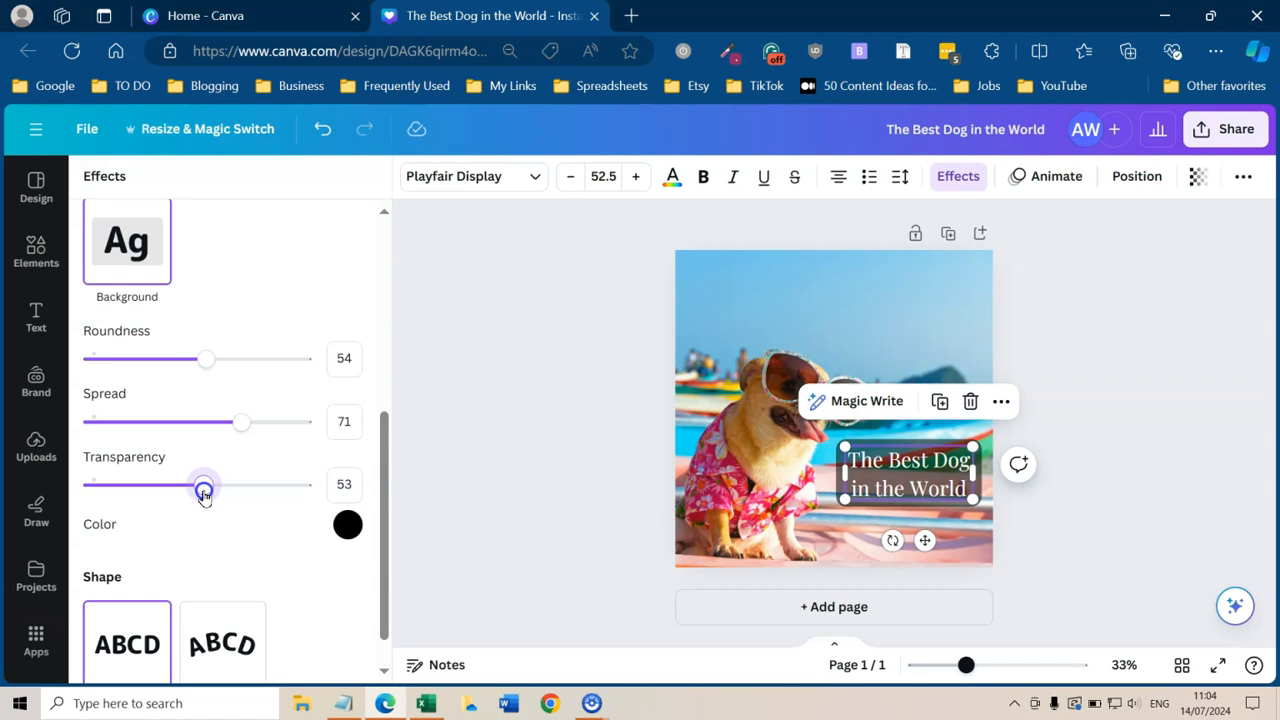
left_click(507, 540)
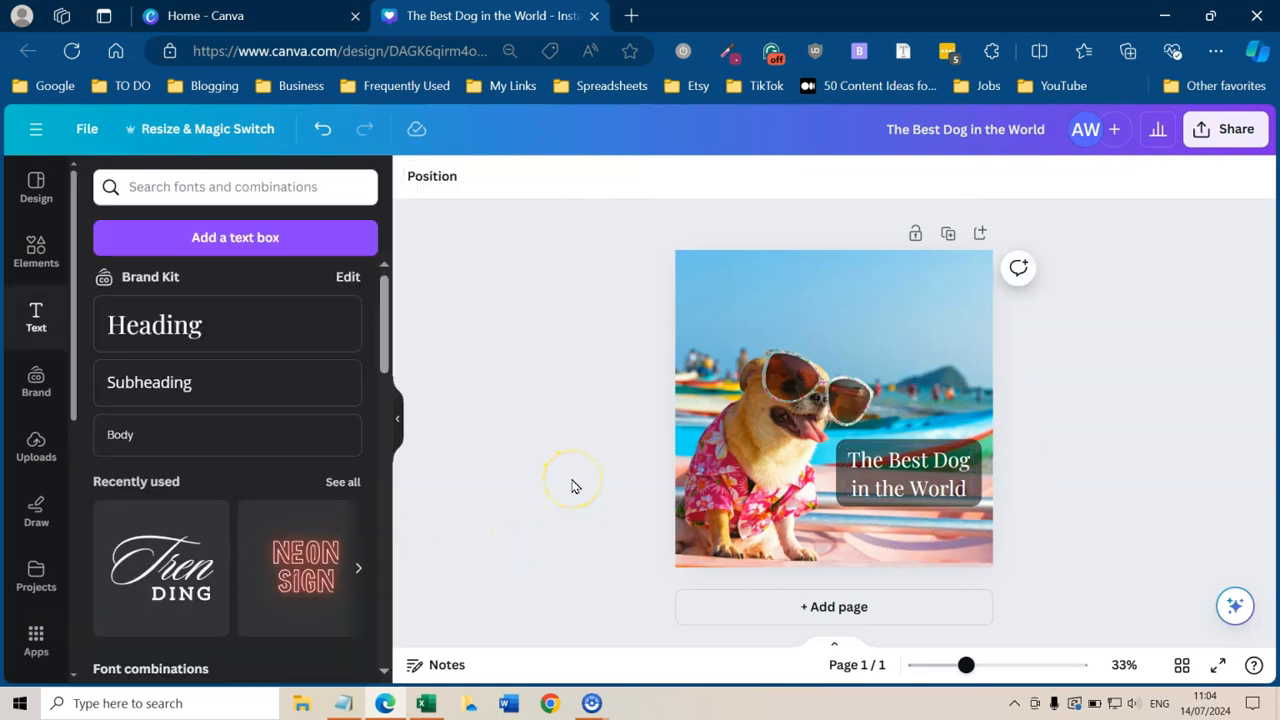
left_click(598, 464)
mouse_move(598, 469)
left_mouse_down()
mouse_move(576, 496)
mouse_move(538, 495)
left_mouse_up()
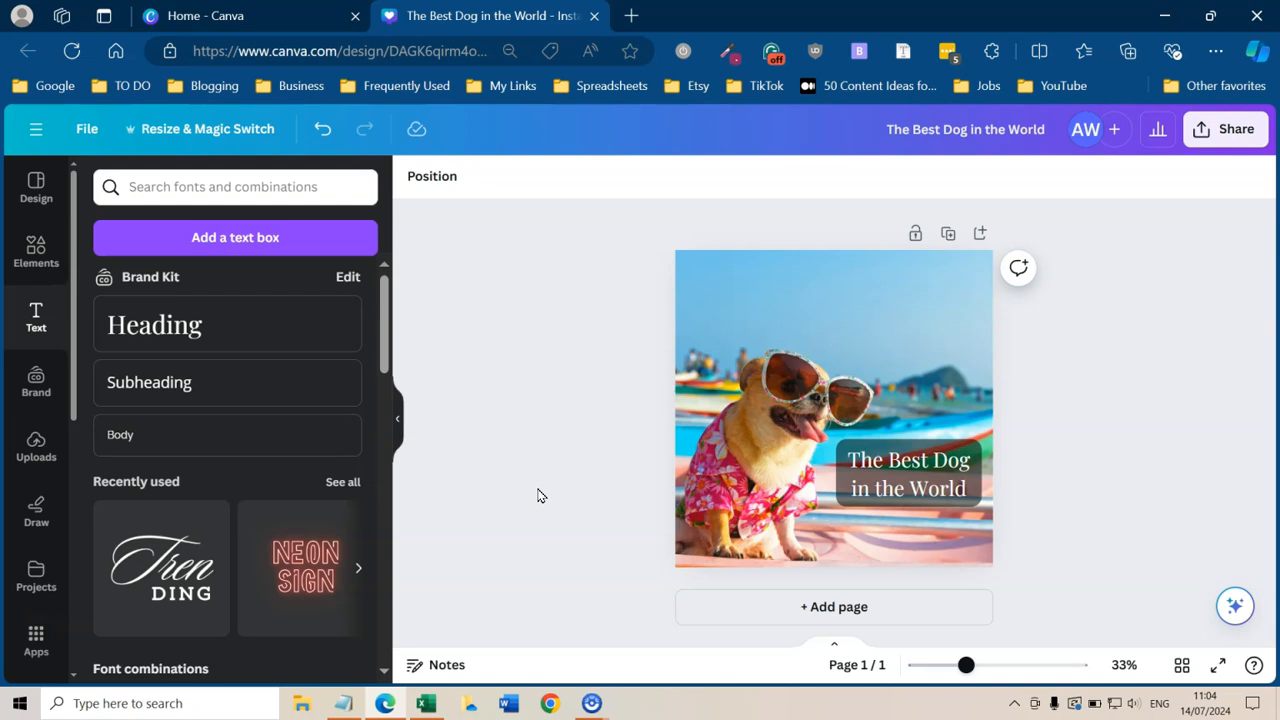
left_click(503, 518)
left_click(457, 475)
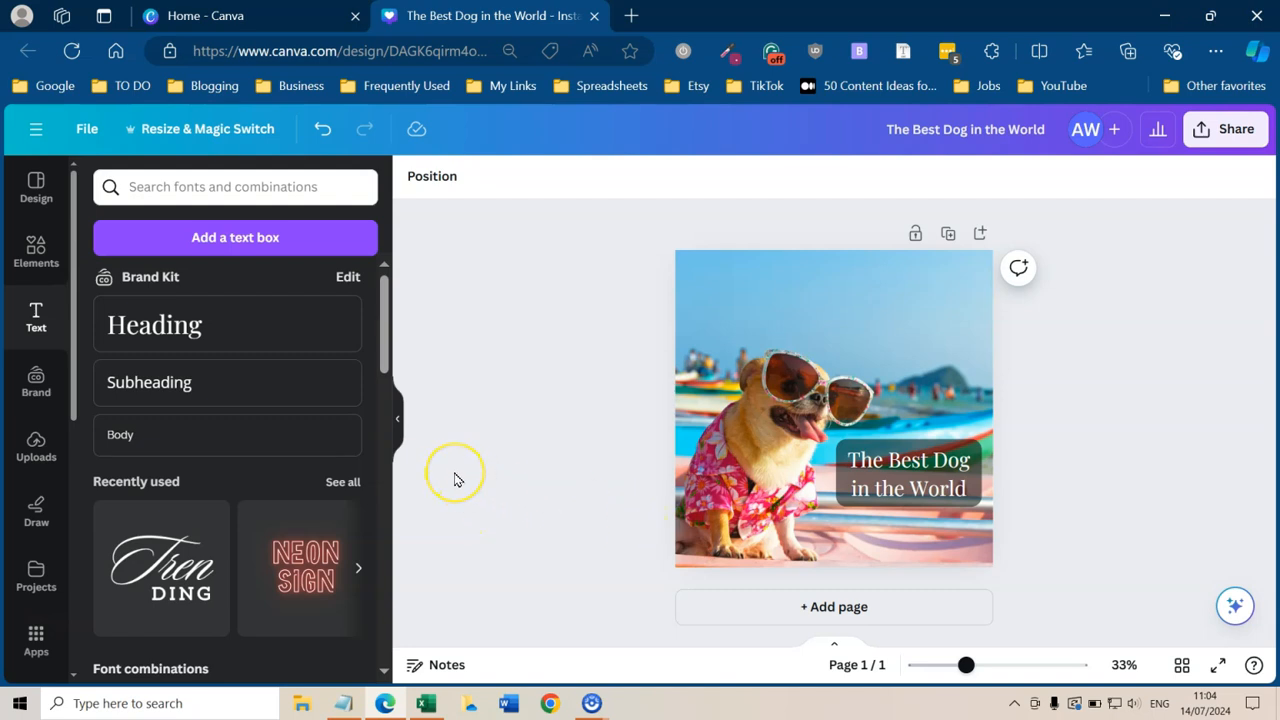